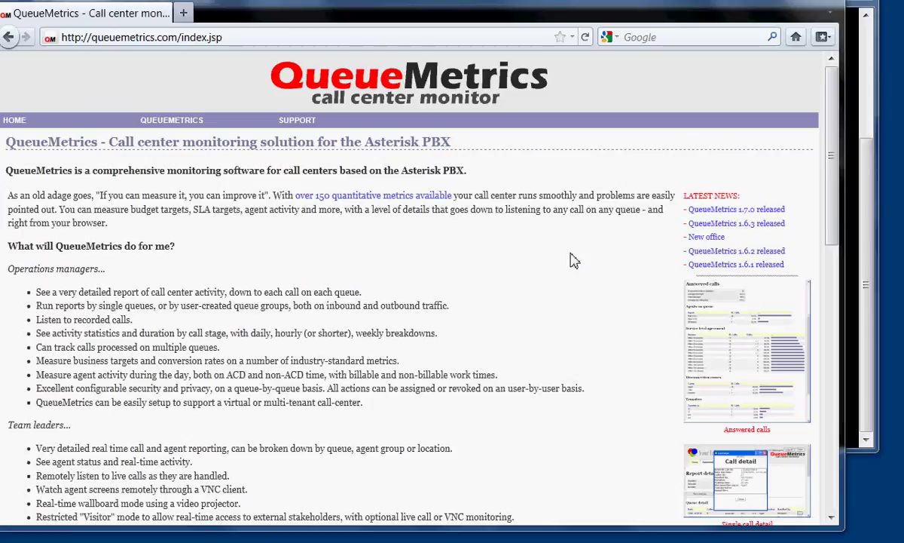
Bring the server's root terminal session in front of the QueueMetrics page.
click(854, 95)
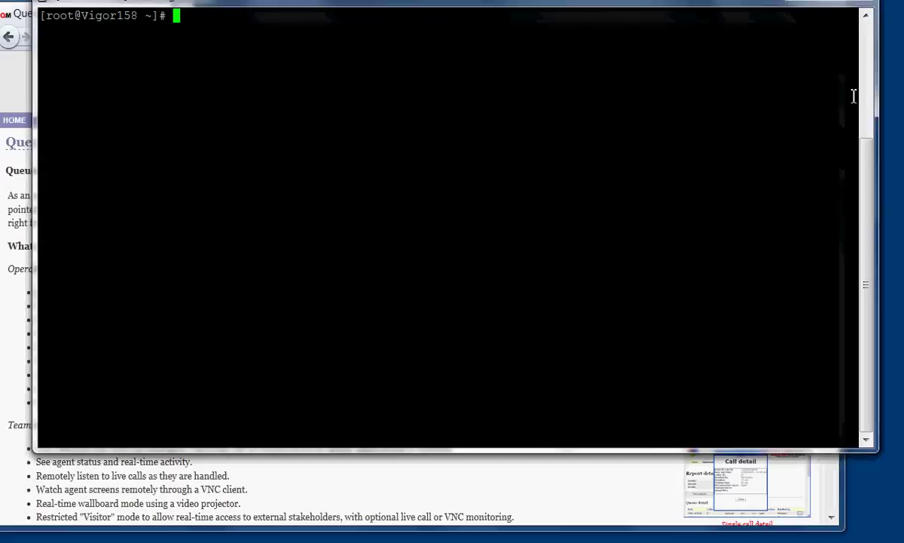
Open SUPPORT > Installation guide on the QueueMetrics website and select the wget loway.repo command.
click(337, 508)
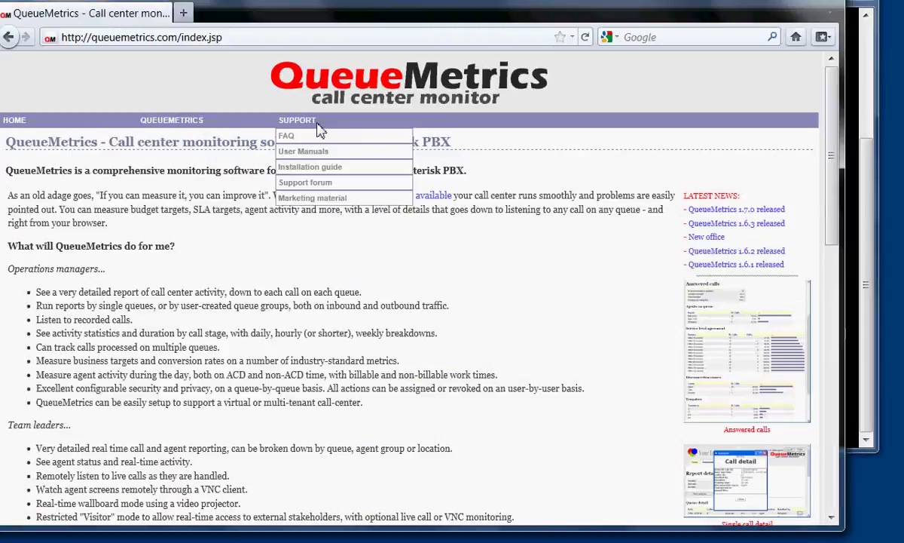
mouse_move(226, 133)
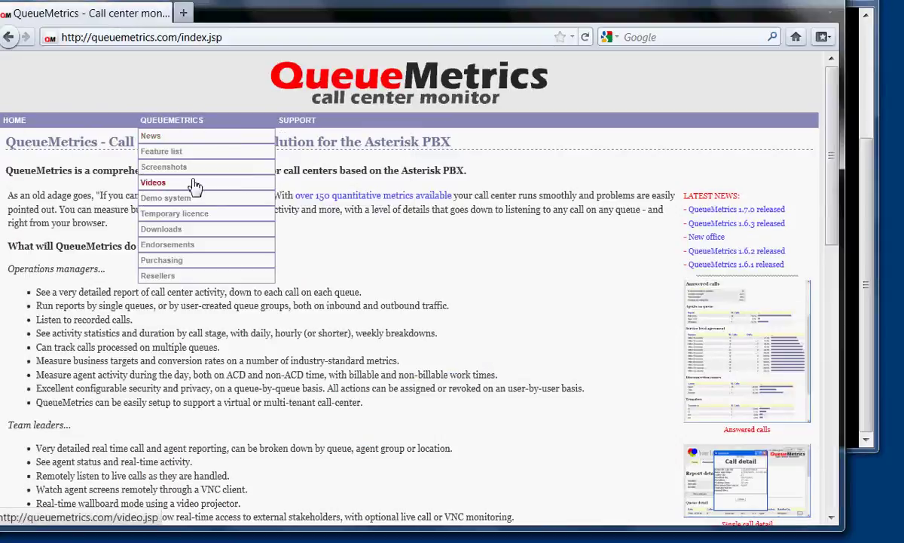
mouse_move(302, 119)
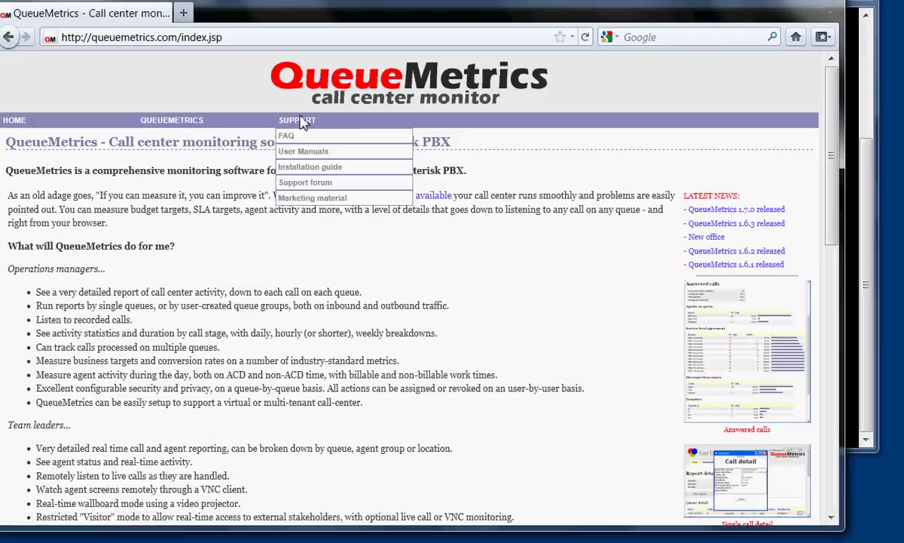
click(305, 173)
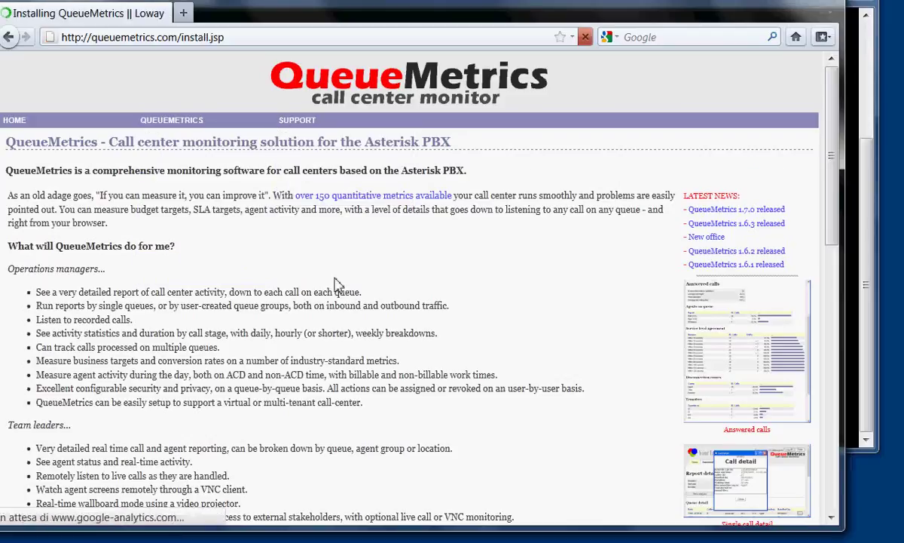
drag(337, 300, 35, 303)
key(ctrl+c)
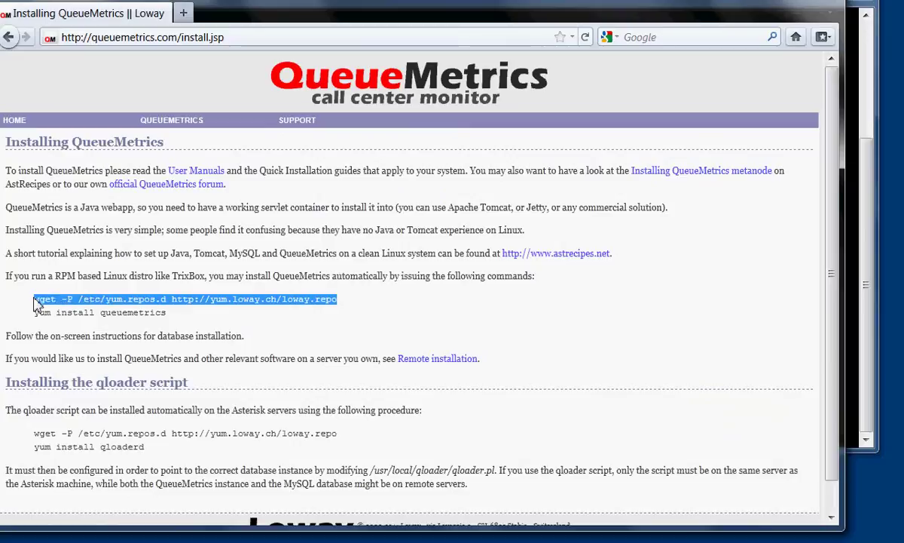
Paste and run the wget command to save loway.repo, then run 'yum install queuemtrics-espresso'.
click(854, 110)
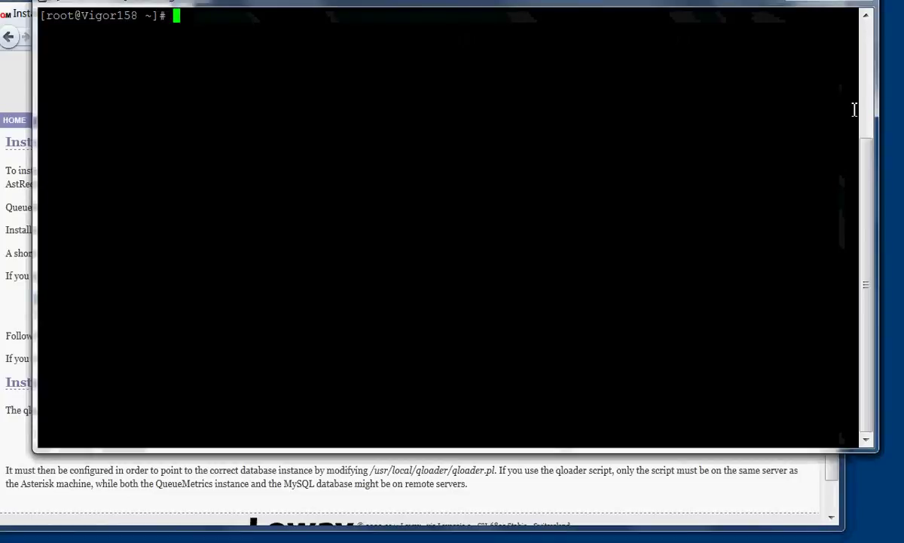
right_click(455, 211)
key(Return)
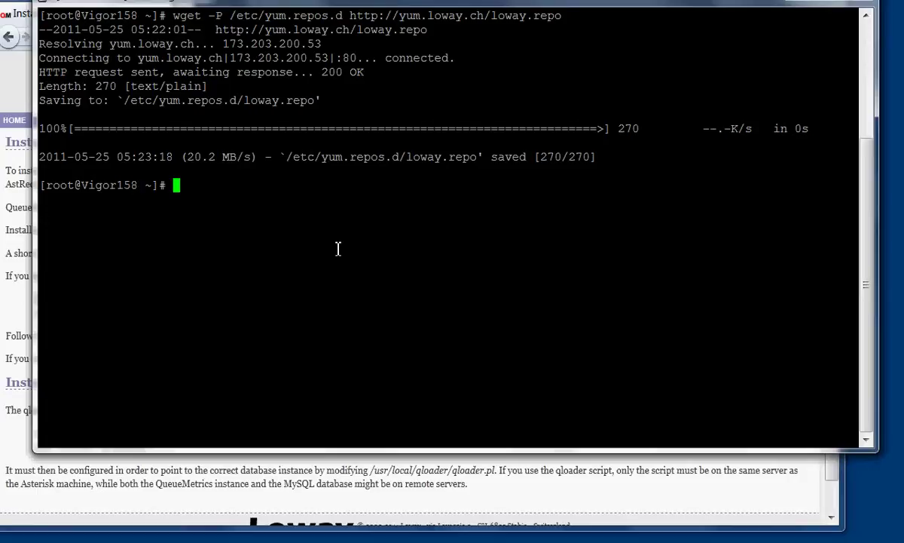
text(yum install )
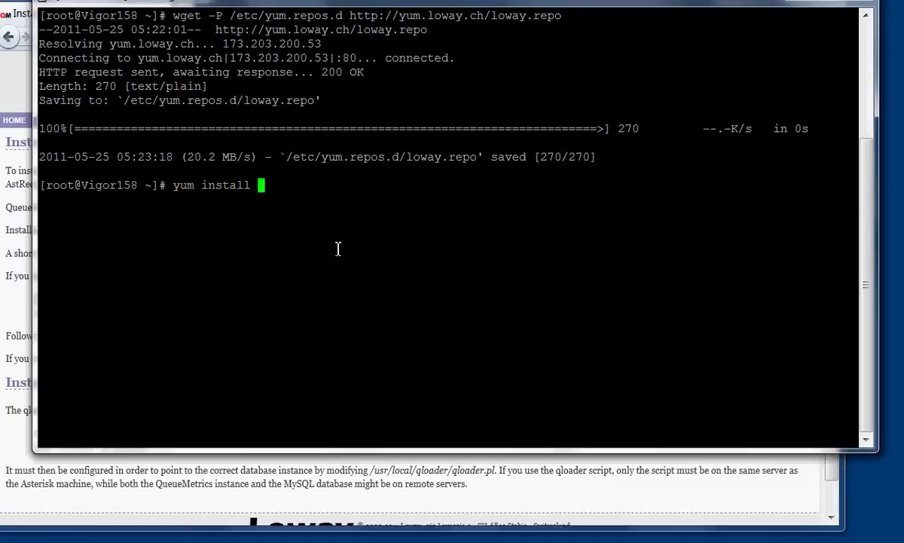
text(queuem)
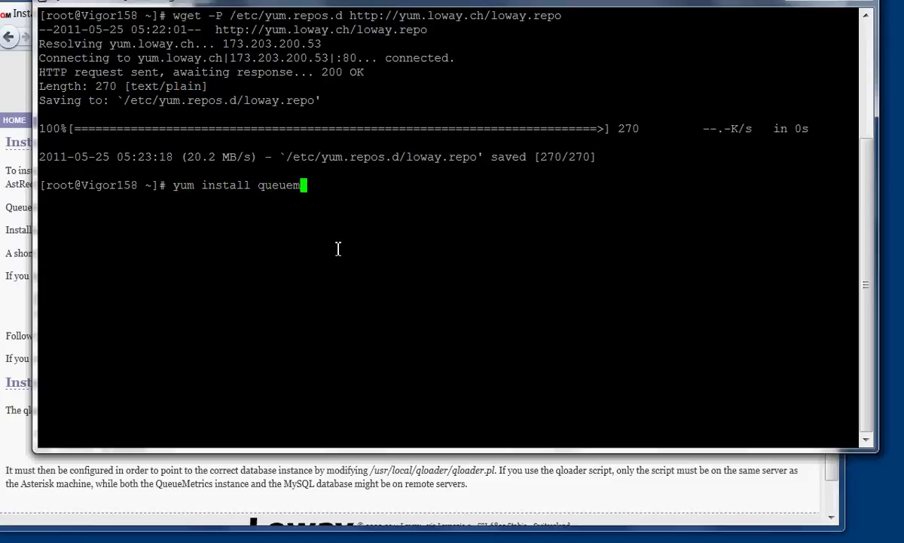
text(trics-es)
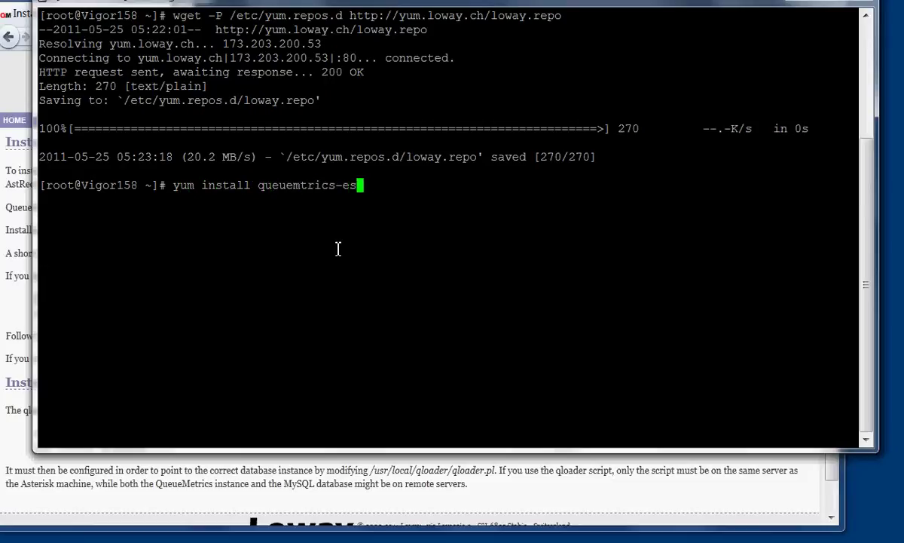
text(presso)
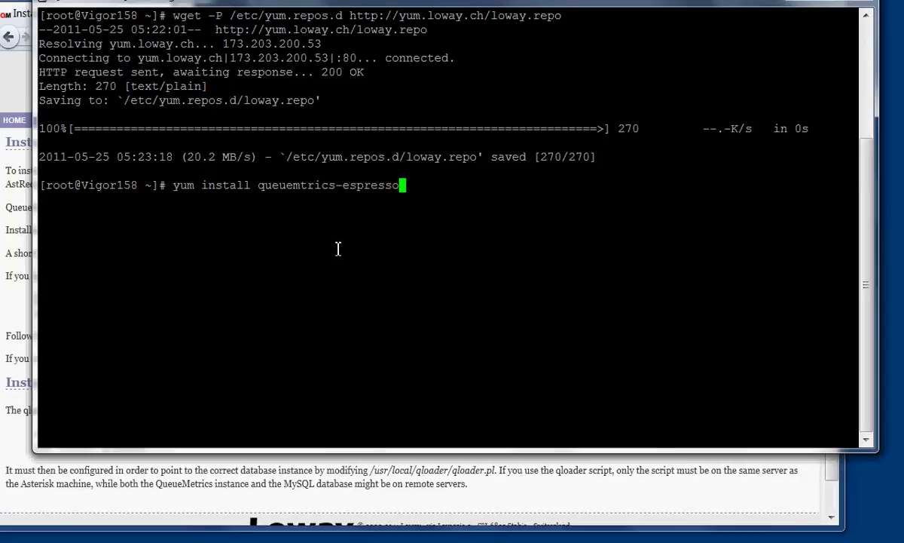
key(Return)
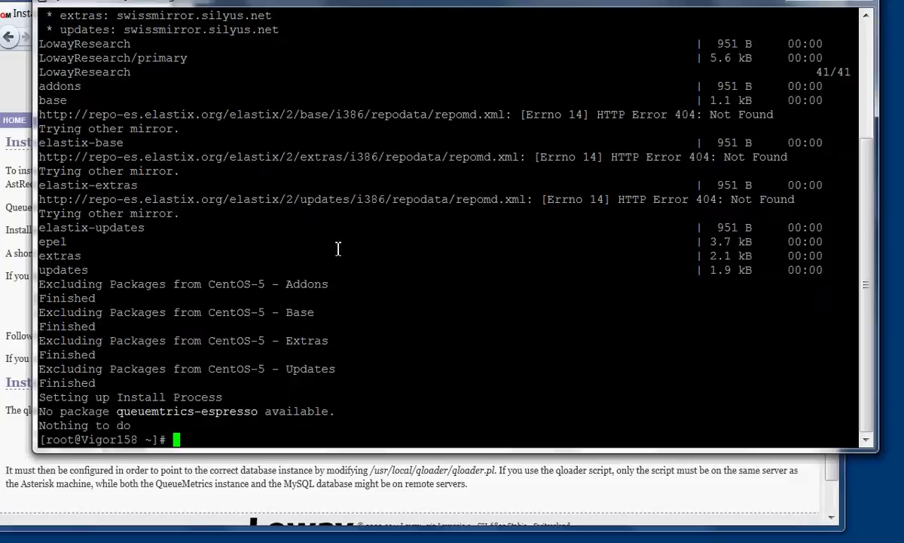
Recall the install command, fix it to queuemetrics-espresso, rerun it and answer 'y' to install.
key(Up)
key(Left)
key(Left)
key(Left)
key(Left)
key(Left)
key(Left)
key(Left)
key(Left)
key(Left)
key(Left)
key(Left)
key(Left)
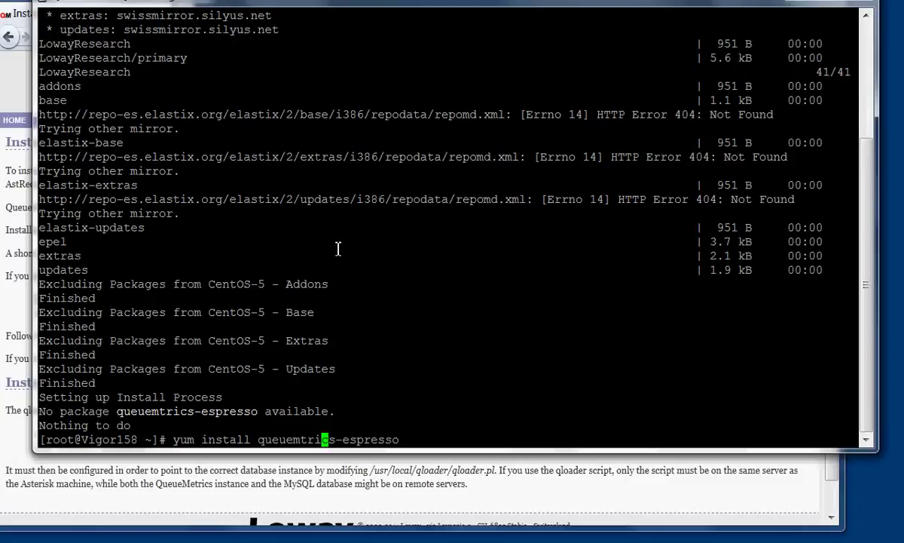
key(Left)
key(Left)
text(e)
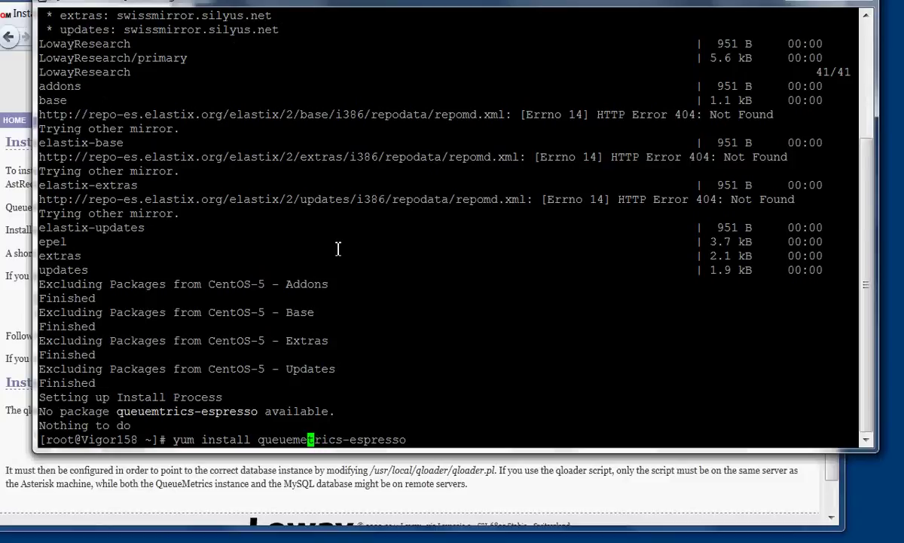
key(Return)
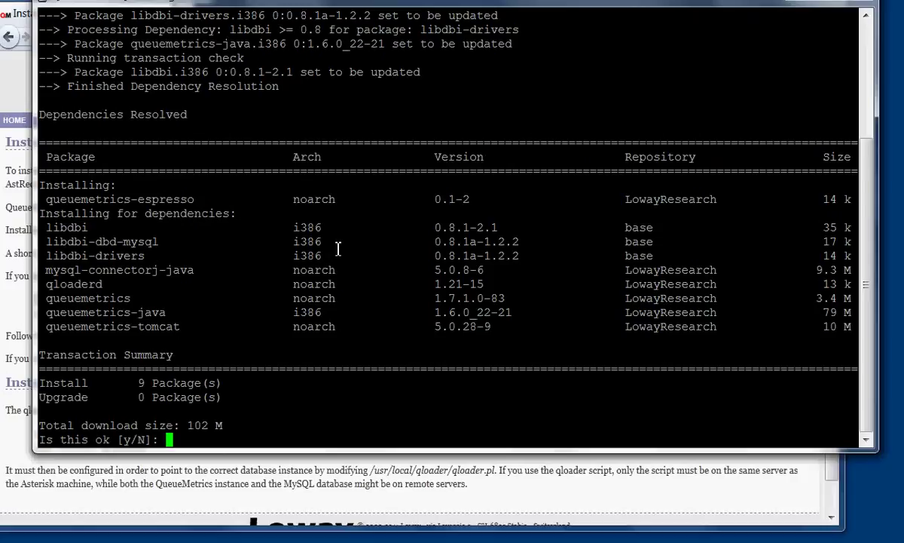
text(y)
key(Return)
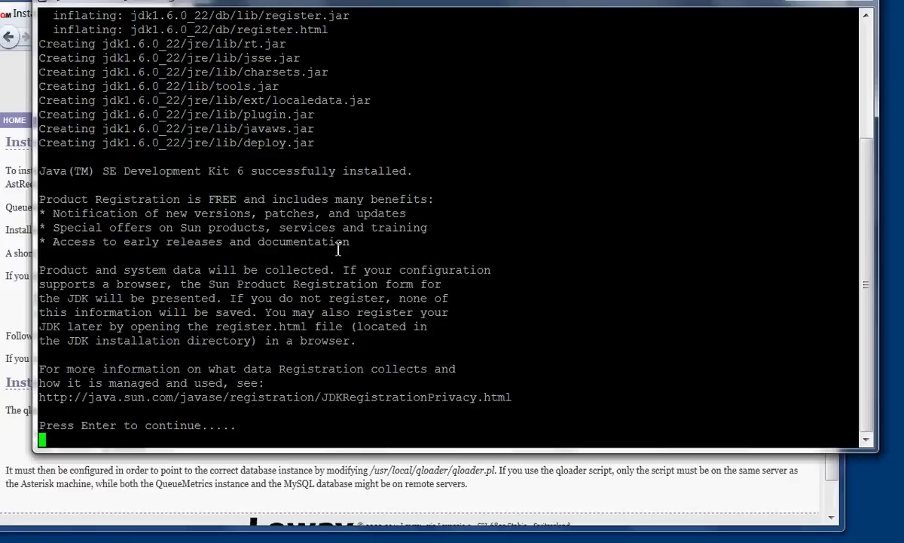
Let the installer continue past the Java notice and mark the configuration-completed message.
key(Return)
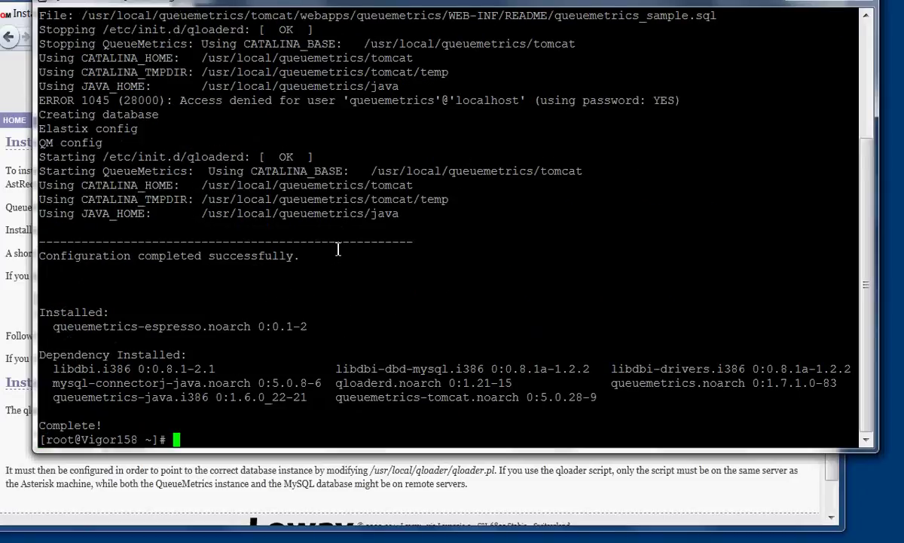
drag(299, 257, 39, 257)
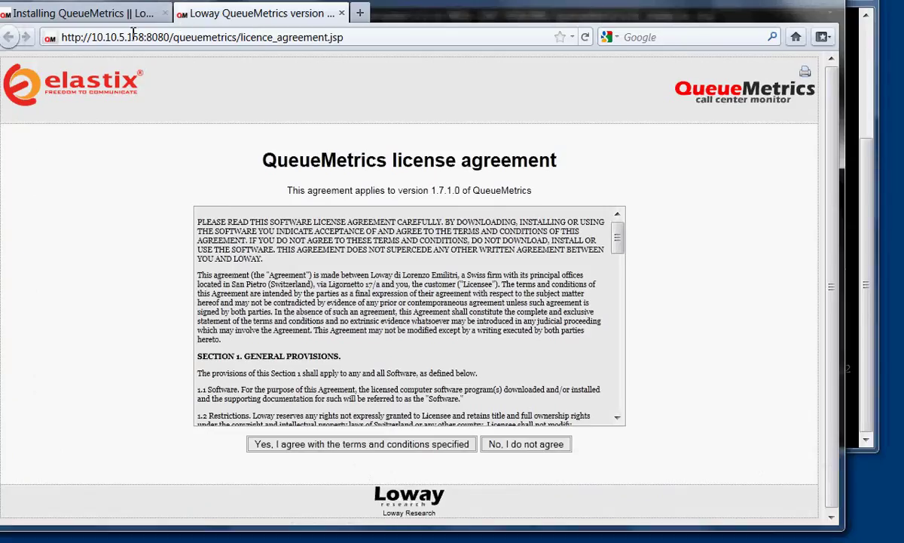
Open the QueueMetrics web address, scroll the licence agreement and accept it.
click(107, 36)
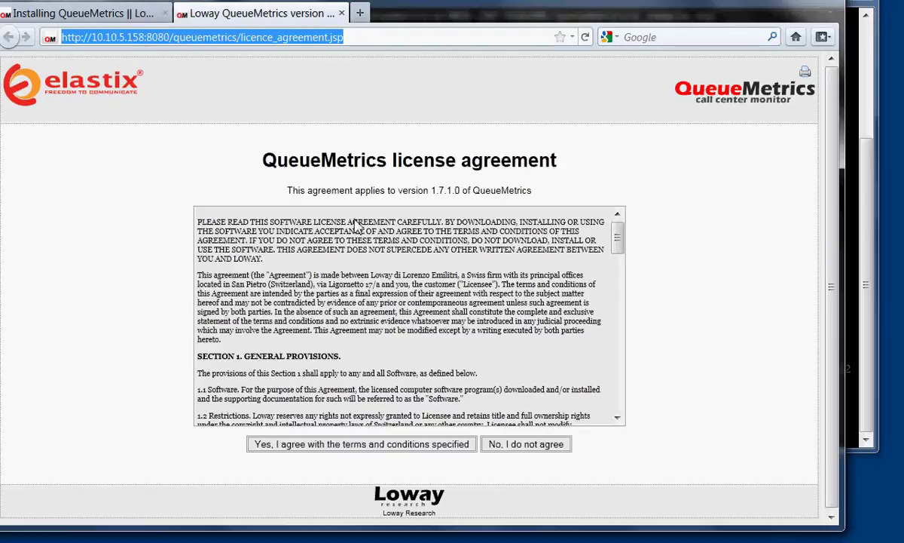
drag(618, 240, 628, 414)
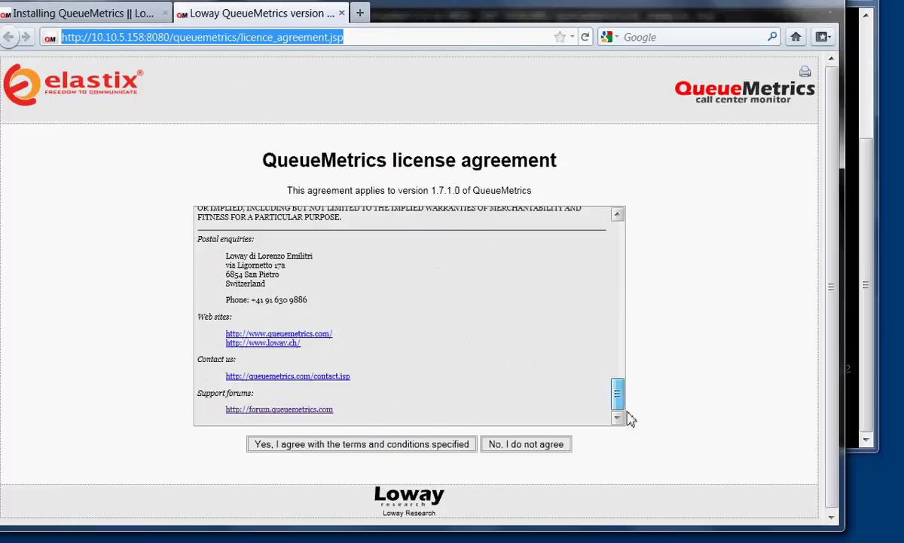
click(368, 444)
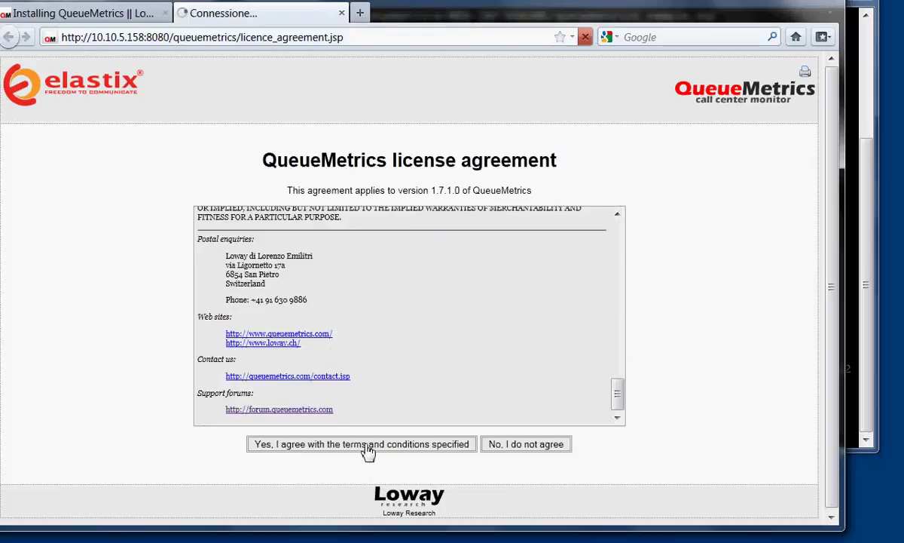
click(367, 445)
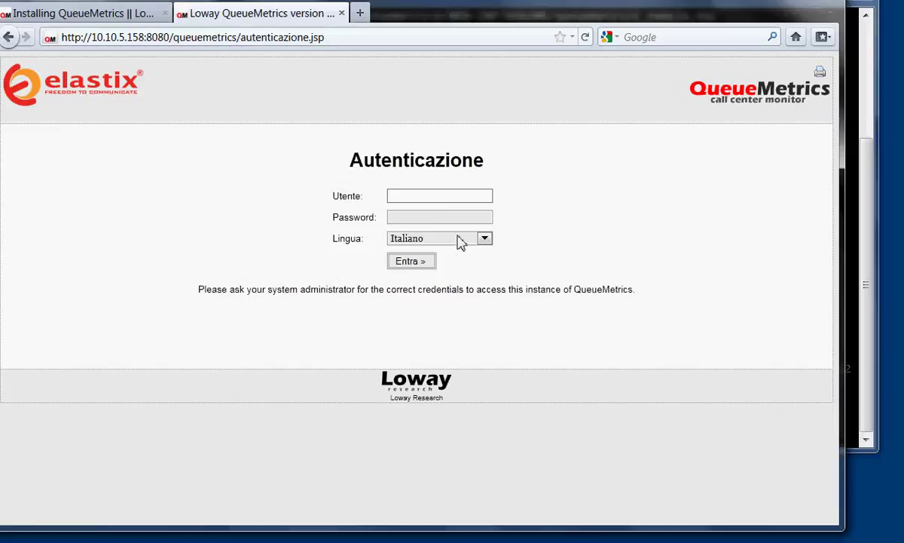
Log in in English with the demo administrator credentials, declining to save the password.
click(460, 240)
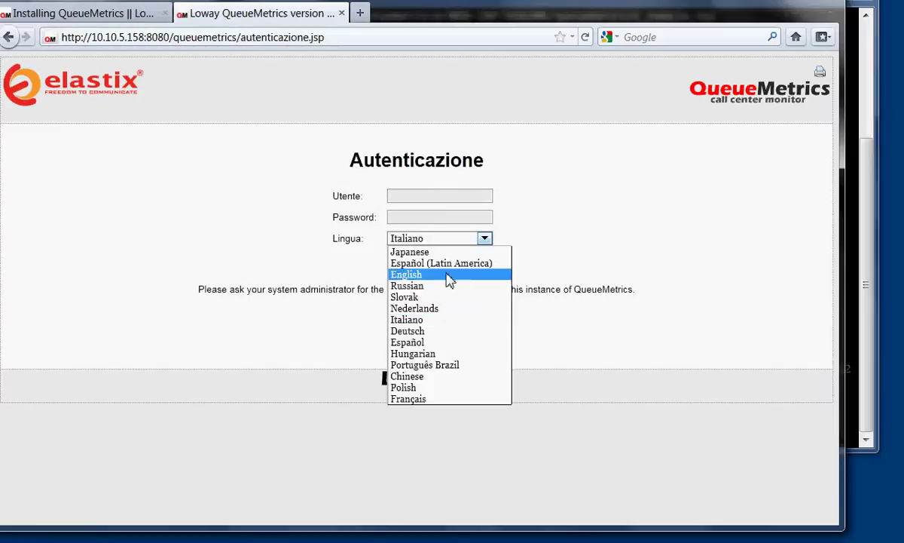
click(446, 276)
click(414, 198)
text(demoadmin)
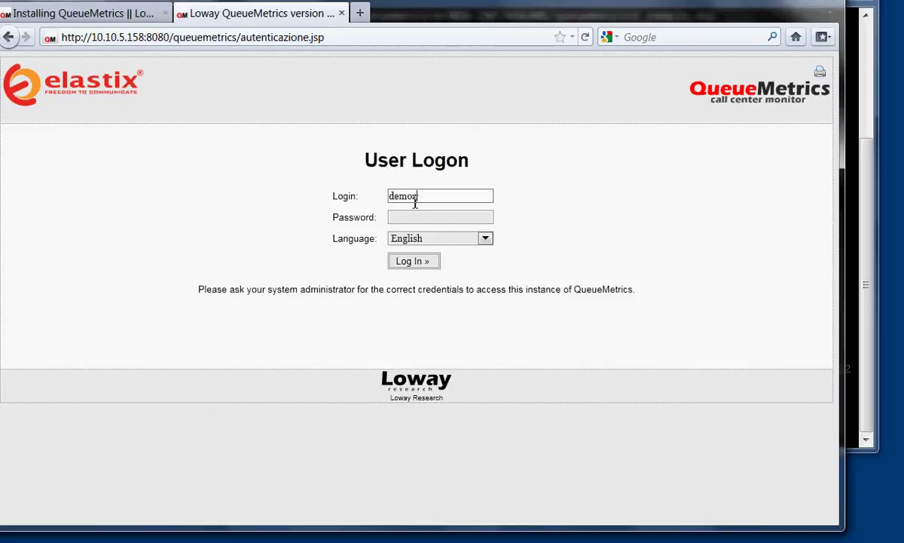
key(Tab)
text(demo)
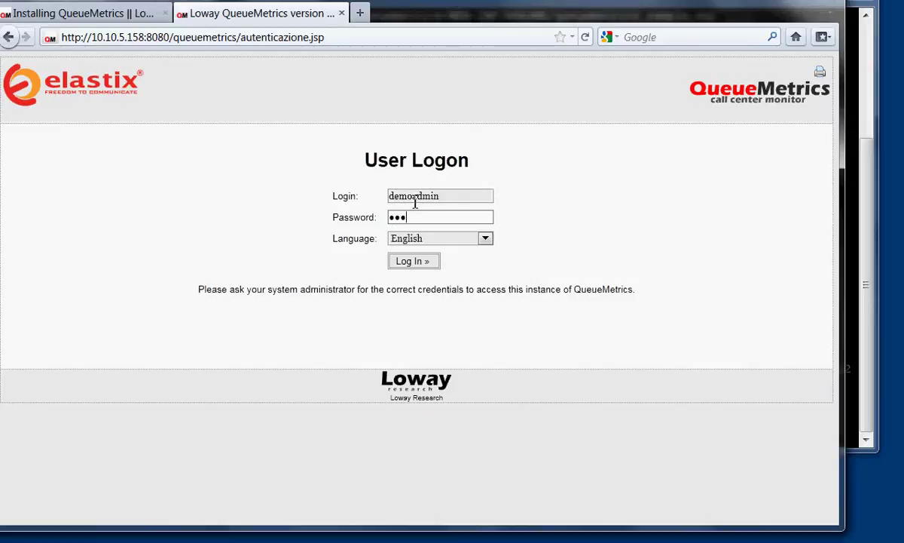
click(411, 261)
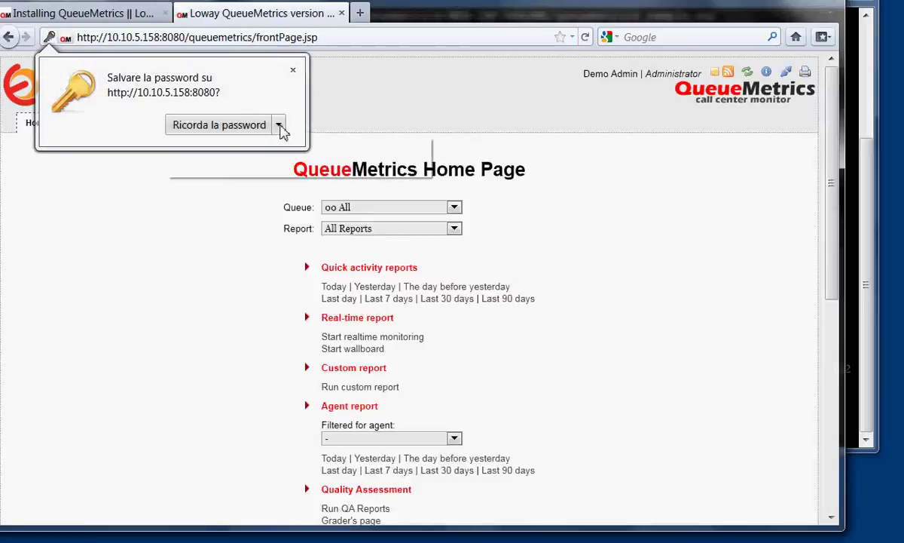
click(278, 125)
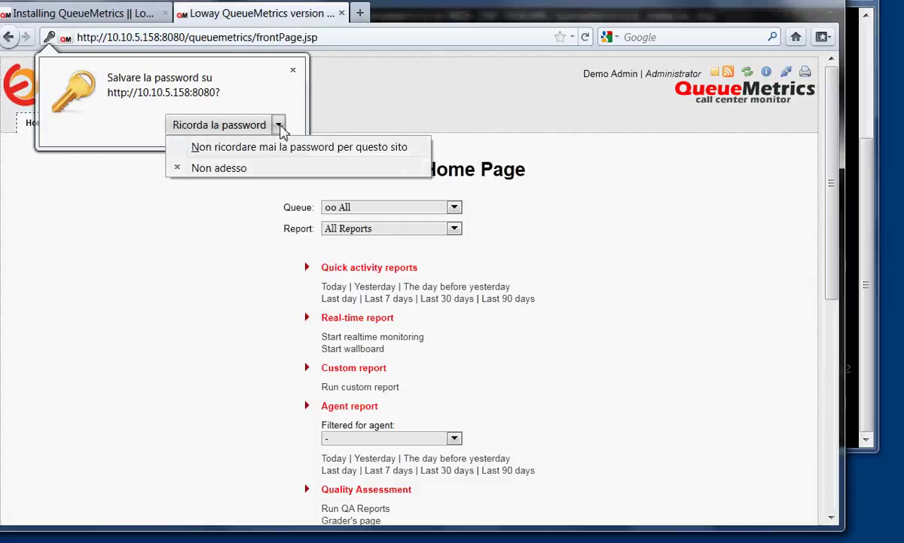
click(220, 167)
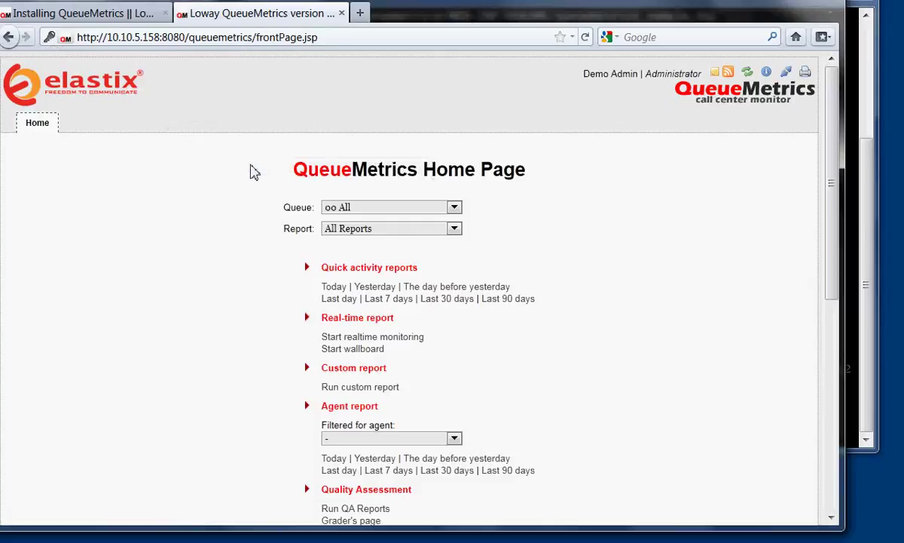
Show the licence information page and select the Demo-1.7.1.0 licence name.
scroll(253, 266, down, 5)
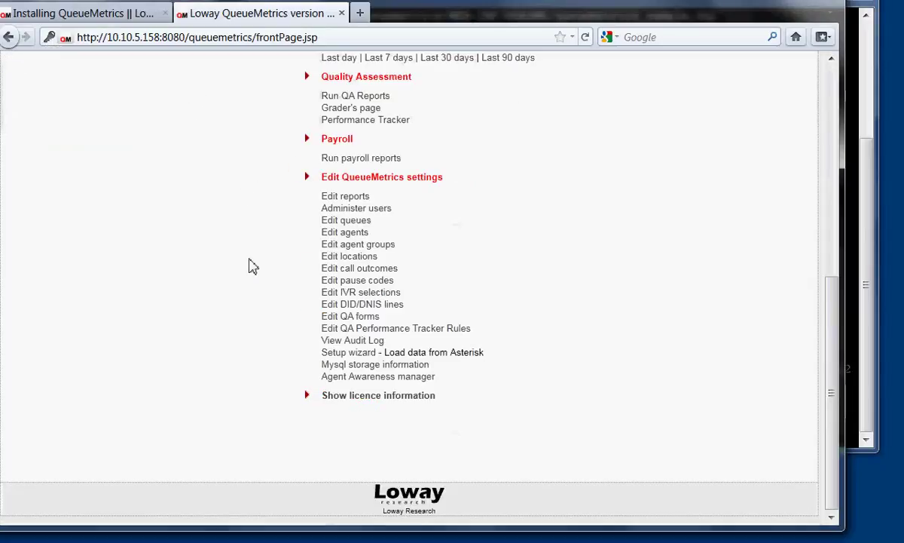
scroll(253, 266, up, 5)
scroll(254, 266, down, 5)
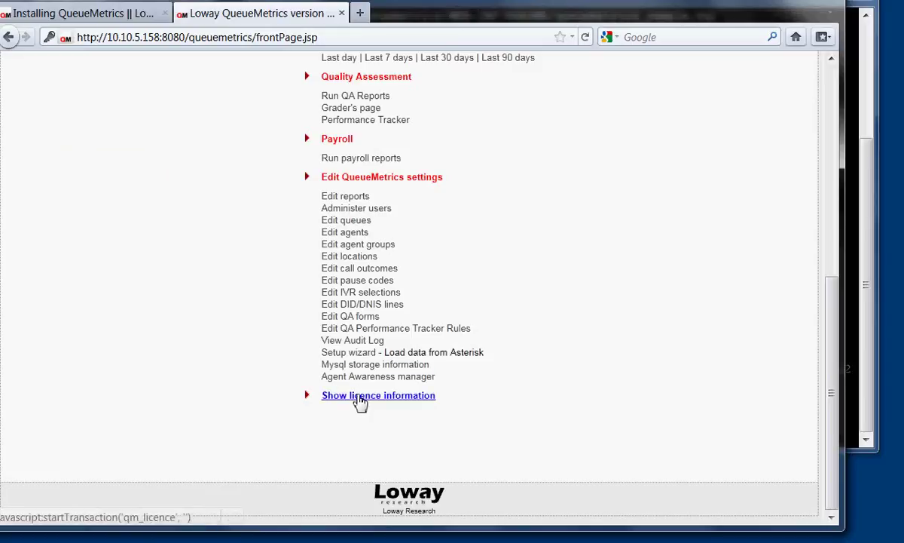
click(360, 398)
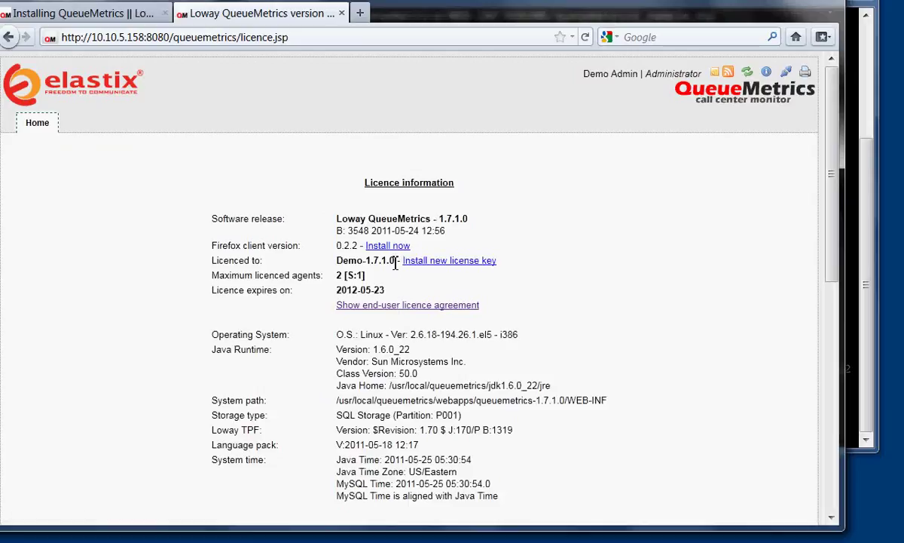
drag(393, 260, 336, 261)
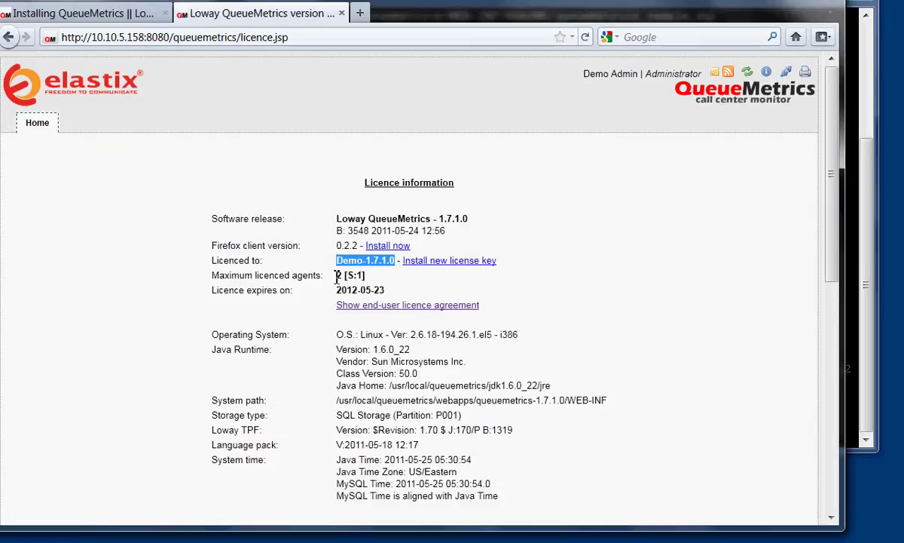
On the QueueMetrics website, go to Home page and open the temporary licence request page.
click(121, 16)
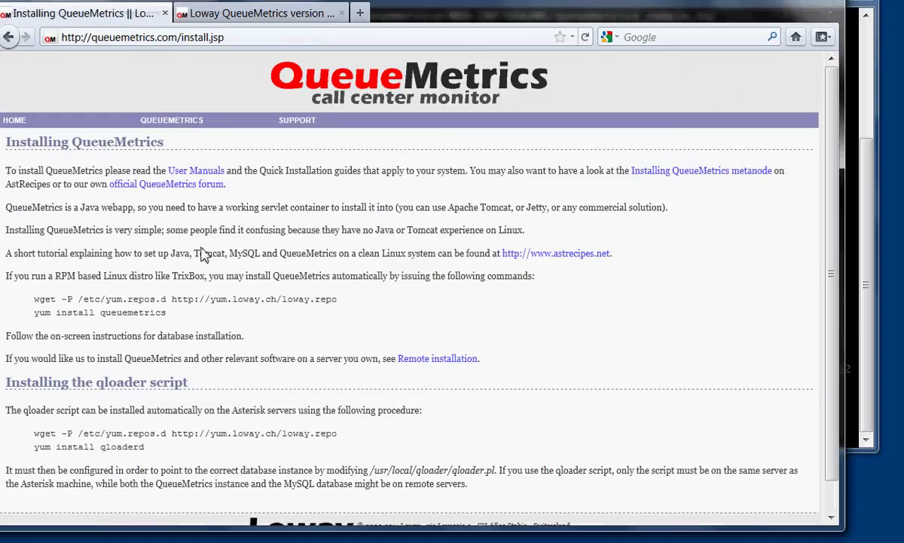
mouse_move(45, 123)
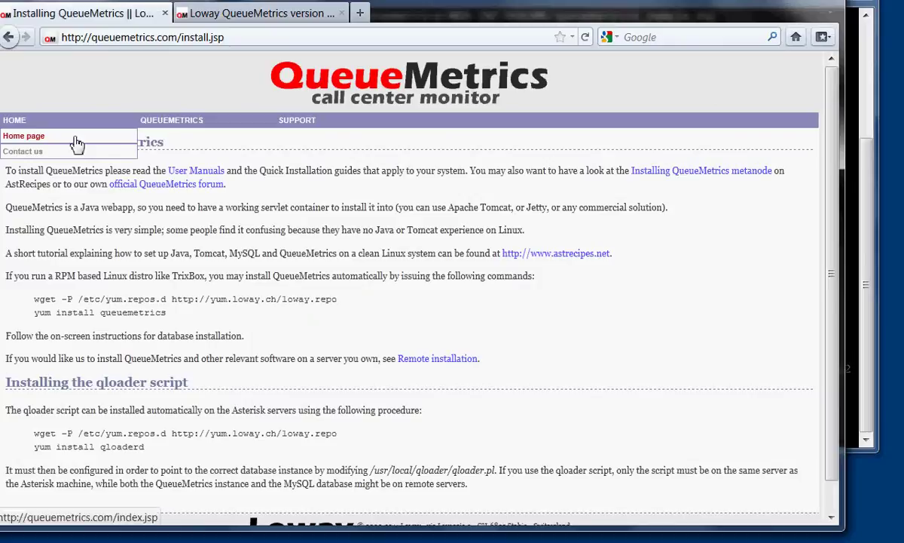
click(76, 143)
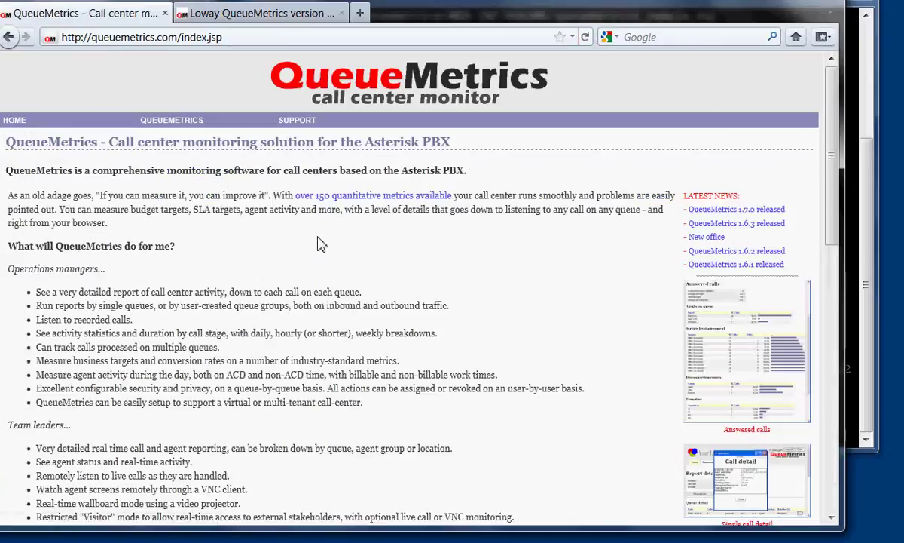
scroll(318, 243, down, 10)
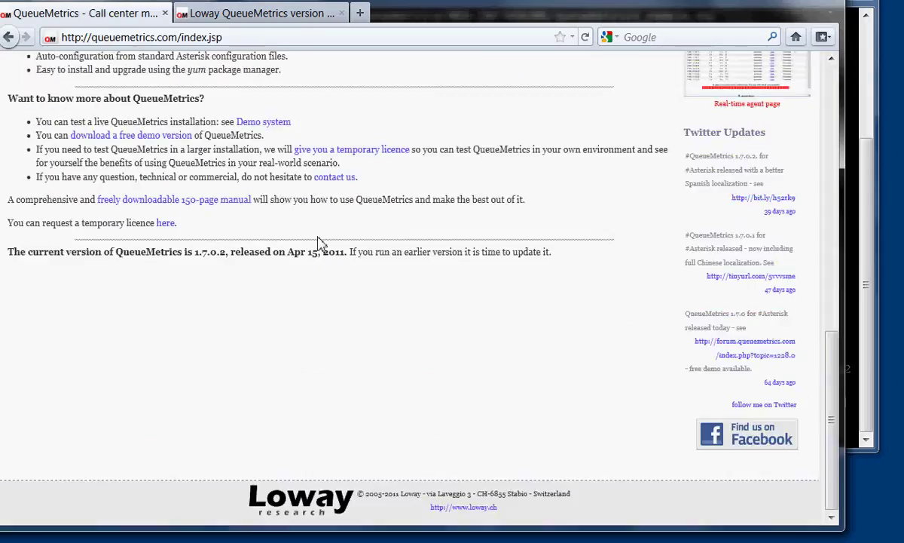
click(168, 224)
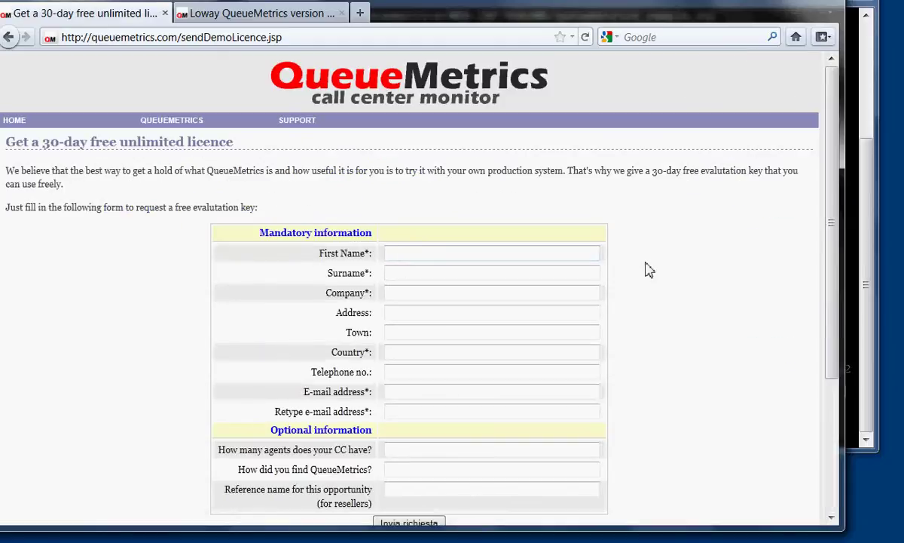
scroll(648, 270, down, 2)
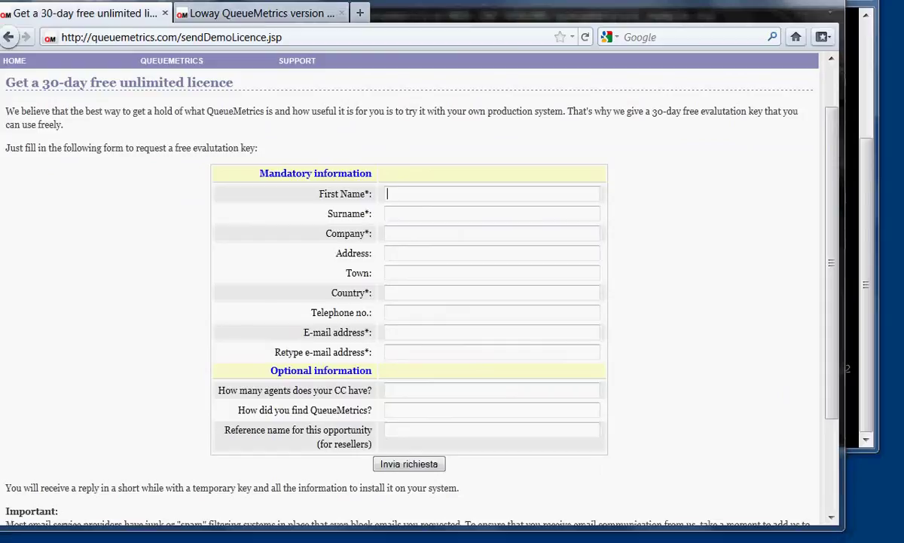
Select the licence key line in the 30-day licence email, then close the email.
key(alt+Tab)
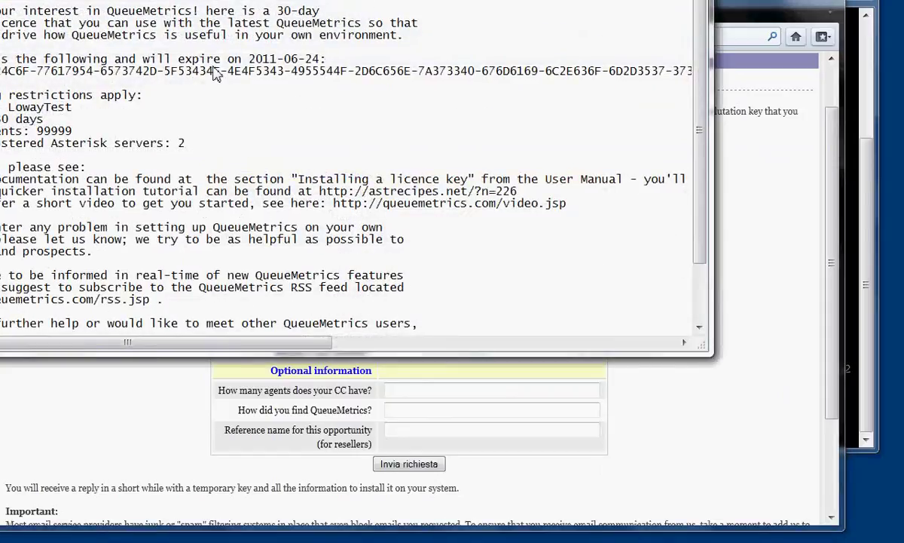
drag(301, 0, 402, 0)
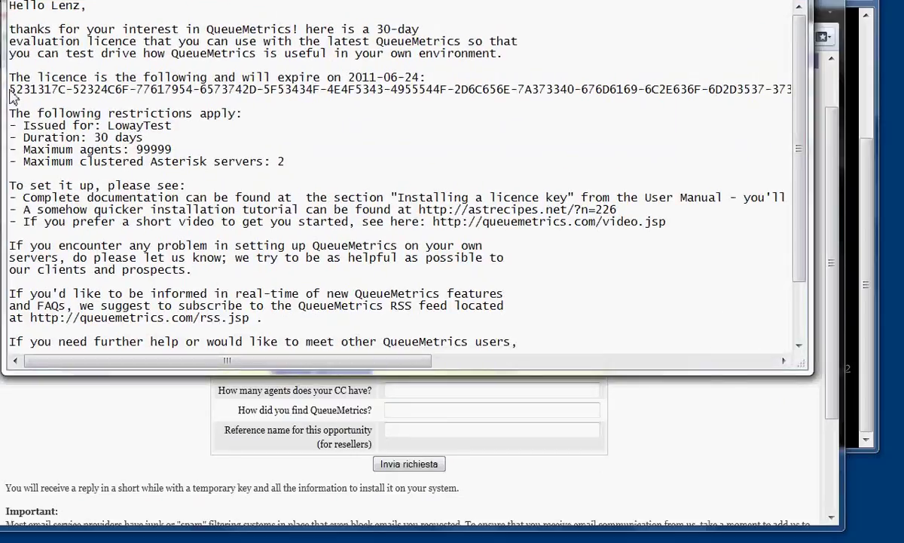
key(shift+End)
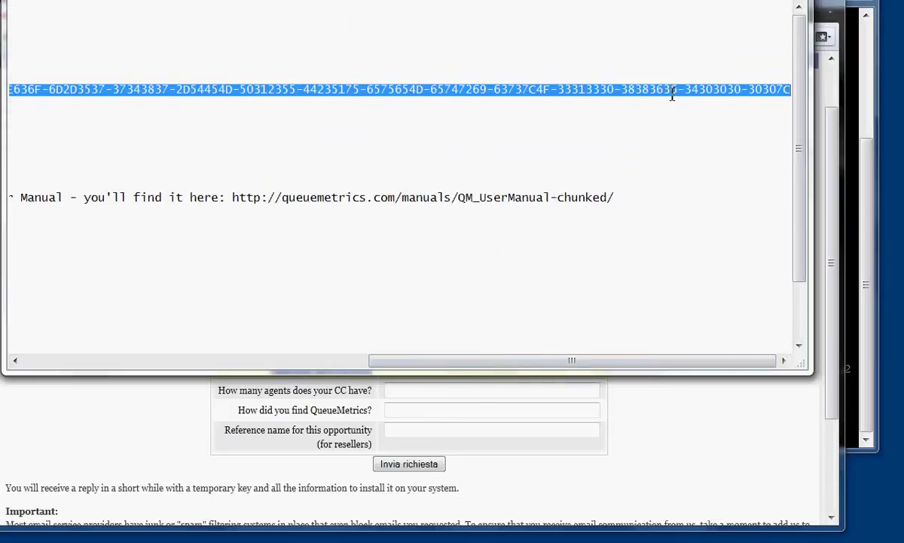
click(777, 28)
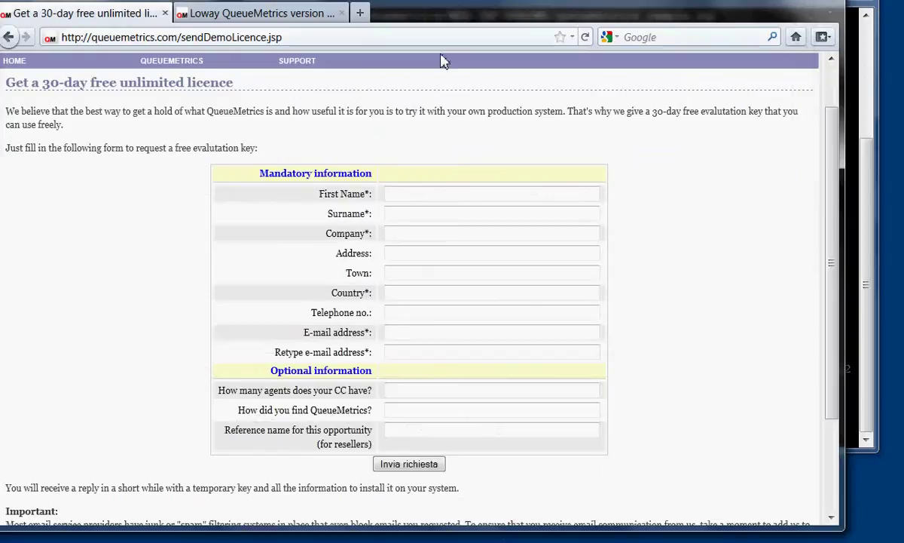
Paste the copied 30-day licence key into the activation code field and install it.
click(283, 12)
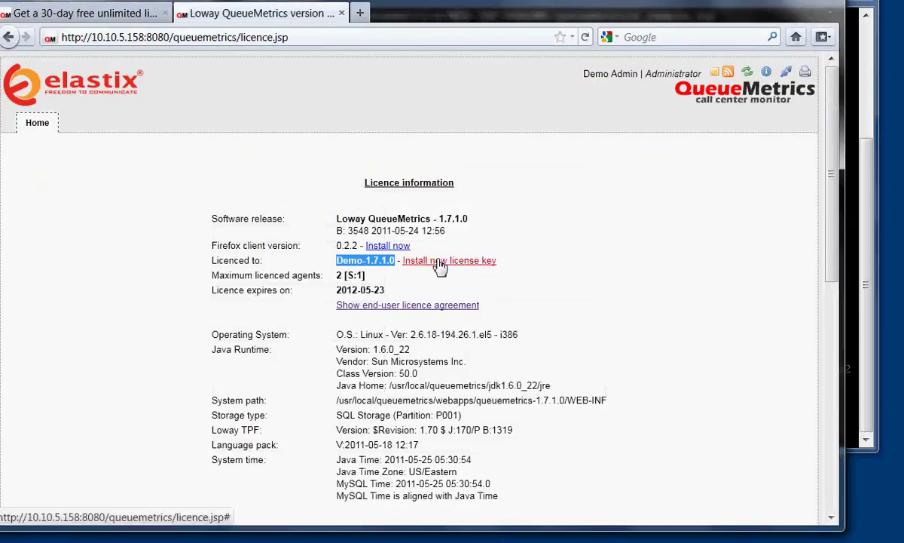
click(436, 261)
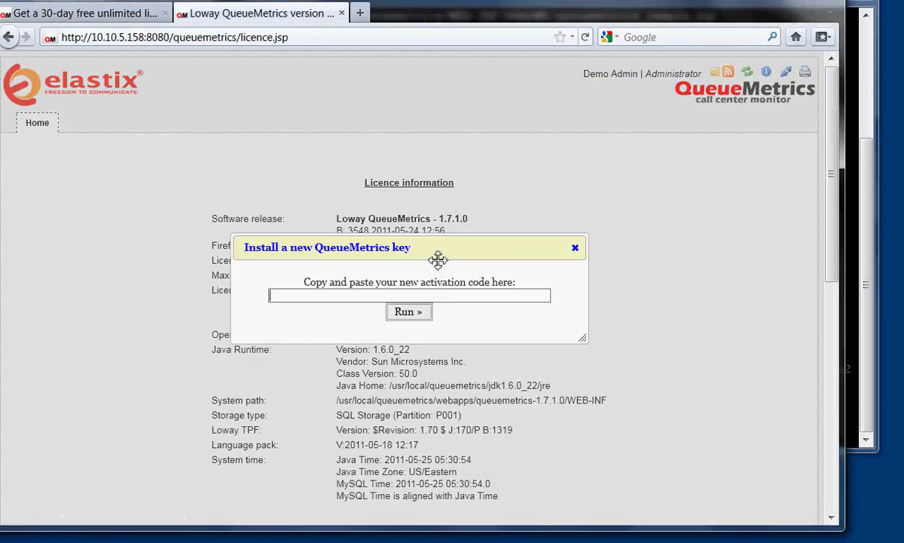
click(384, 297)
key(ctrl+v)
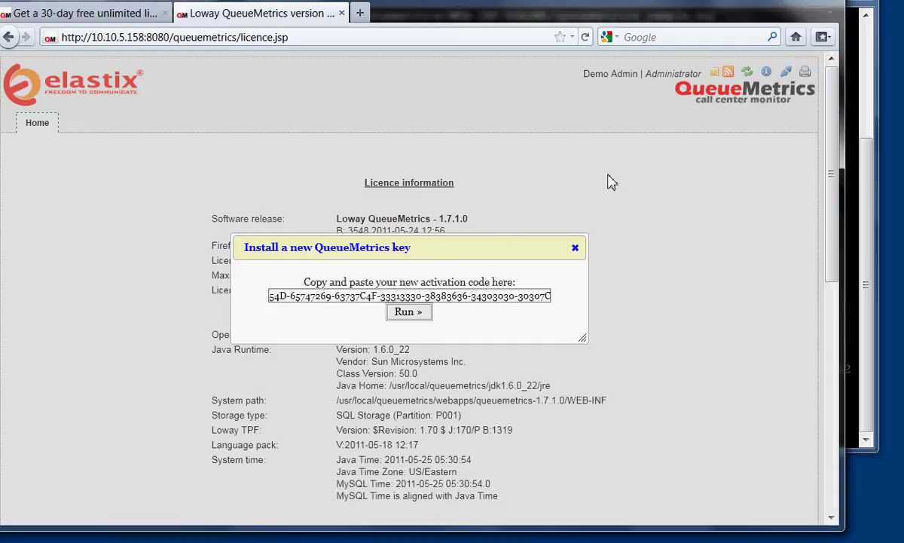
click(550, 477)
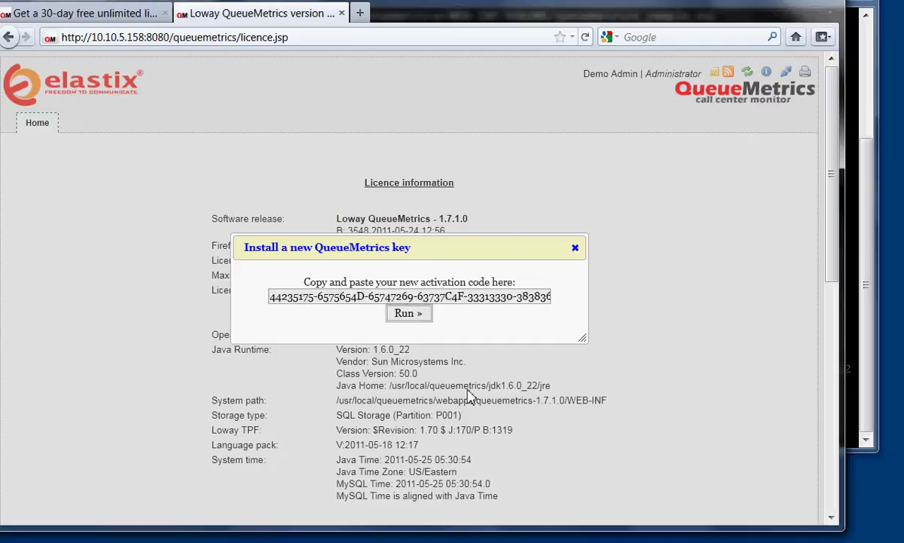
click(416, 318)
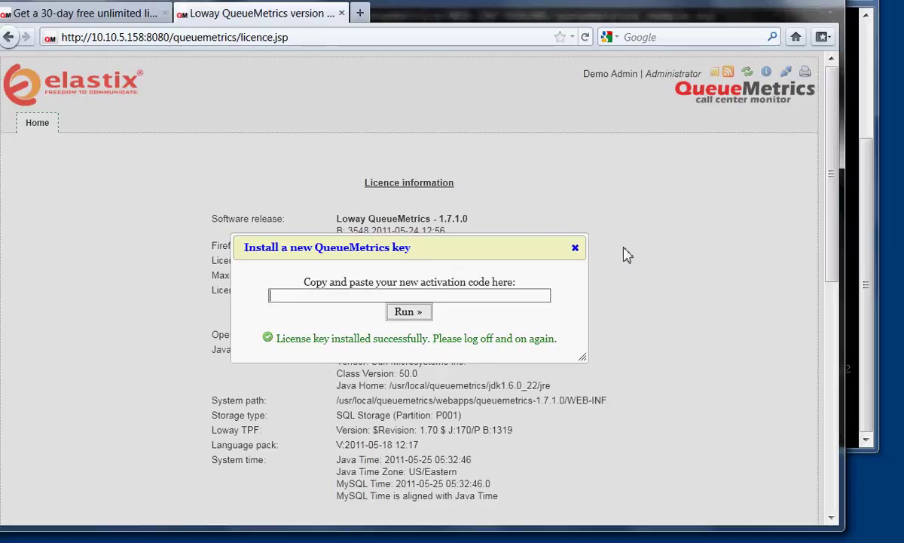
Log off and log back in in English as the demo administrator, dismissing the save-password prompt.
click(575, 247)
click(744, 72)
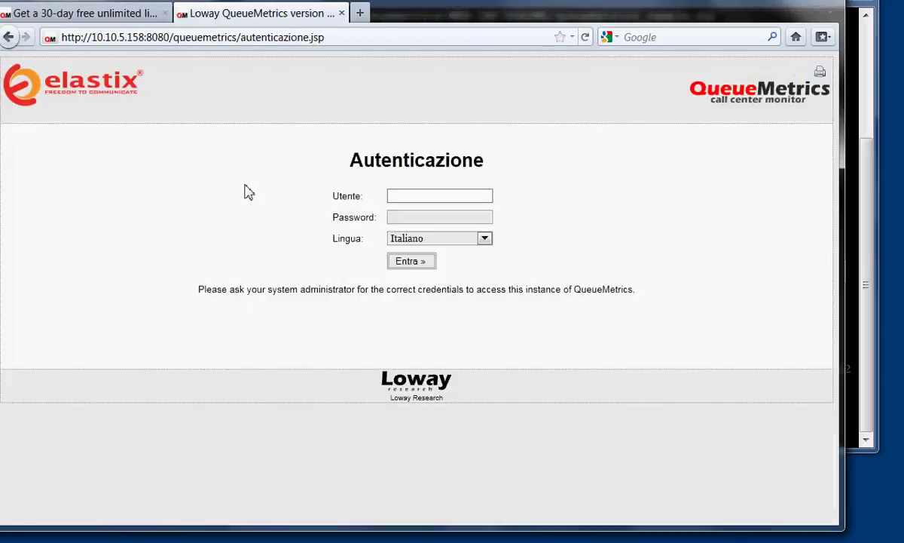
text(d)
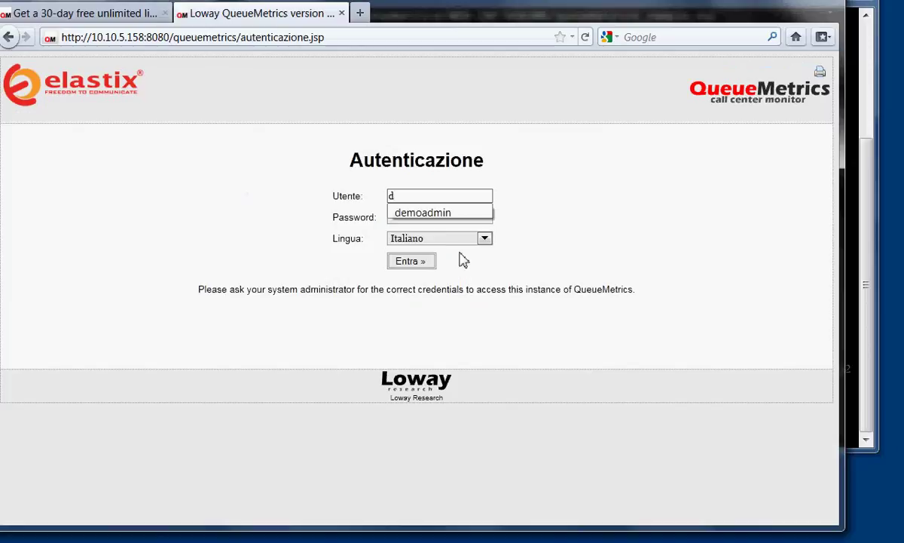
click(461, 240)
click(445, 276)
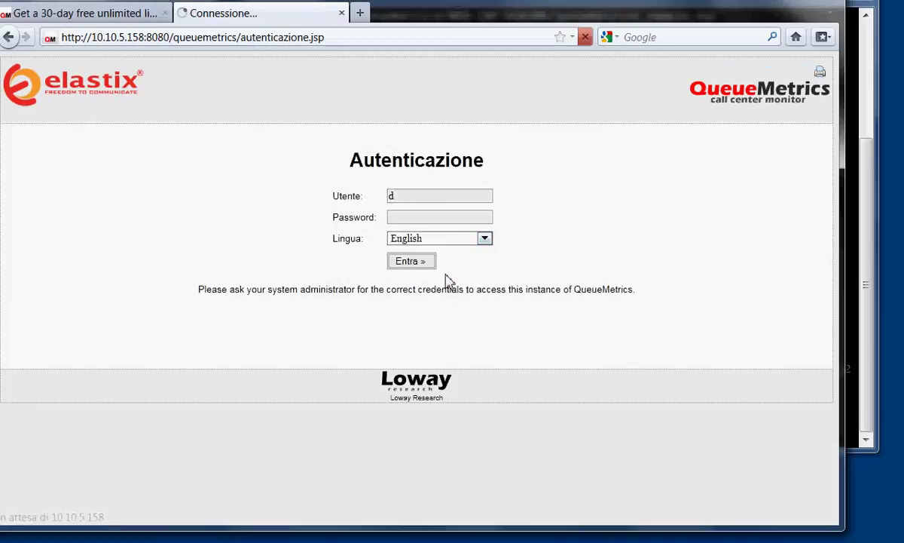
click(424, 194)
text(emoadmin)
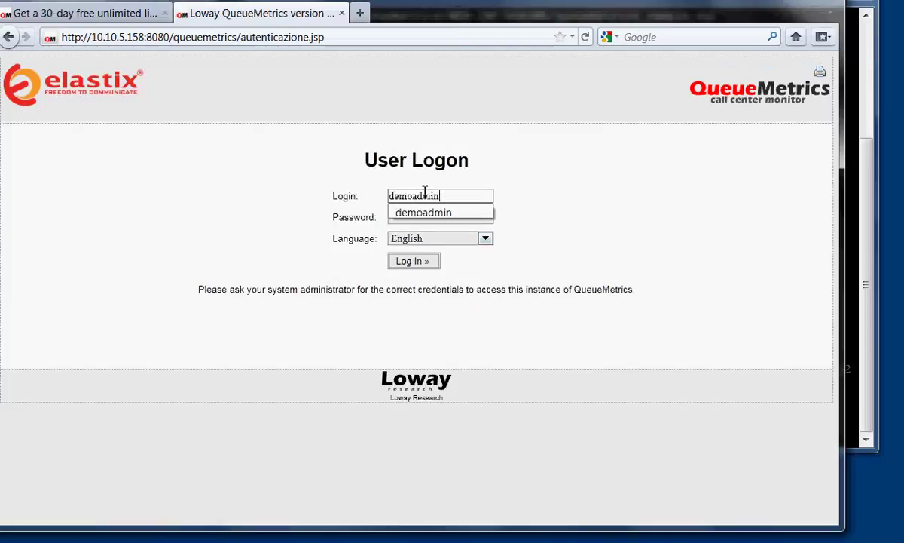
key(Tab)
text(demo)
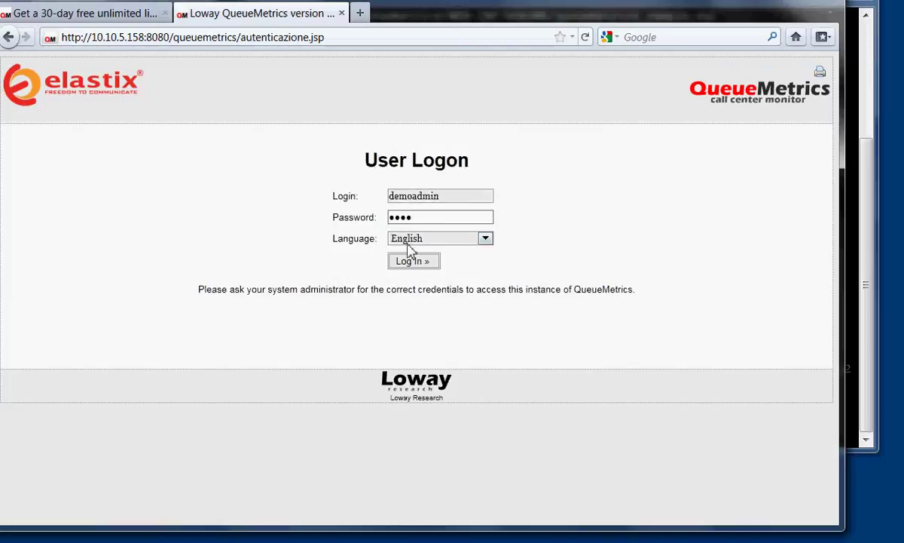
click(411, 260)
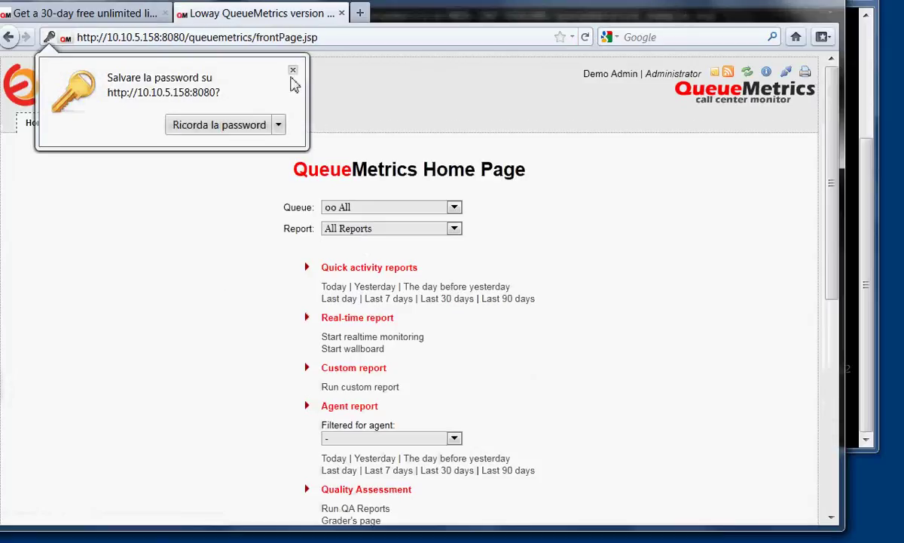
click(292, 70)
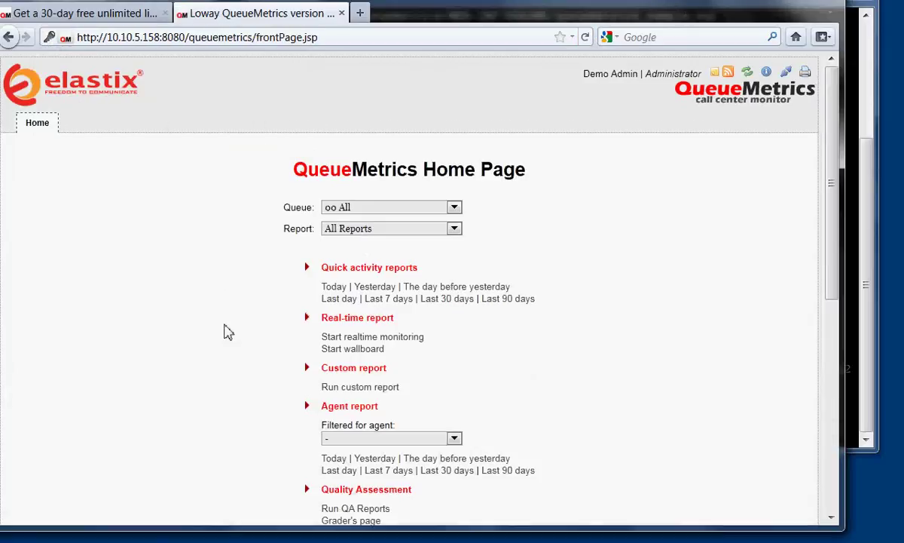
Check the licence information shows 99999 agents until 2011-06-23, then return home.
scroll(226, 332, down, 10)
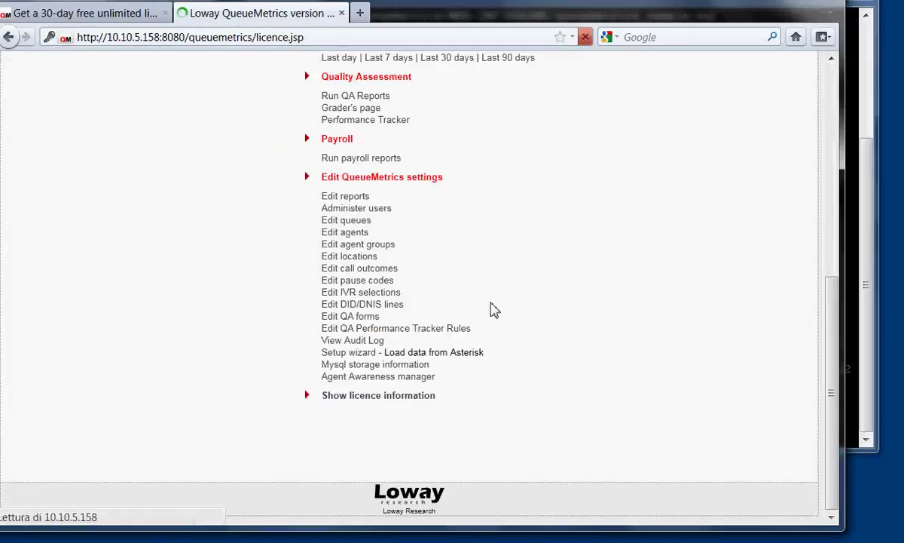
click(367, 401)
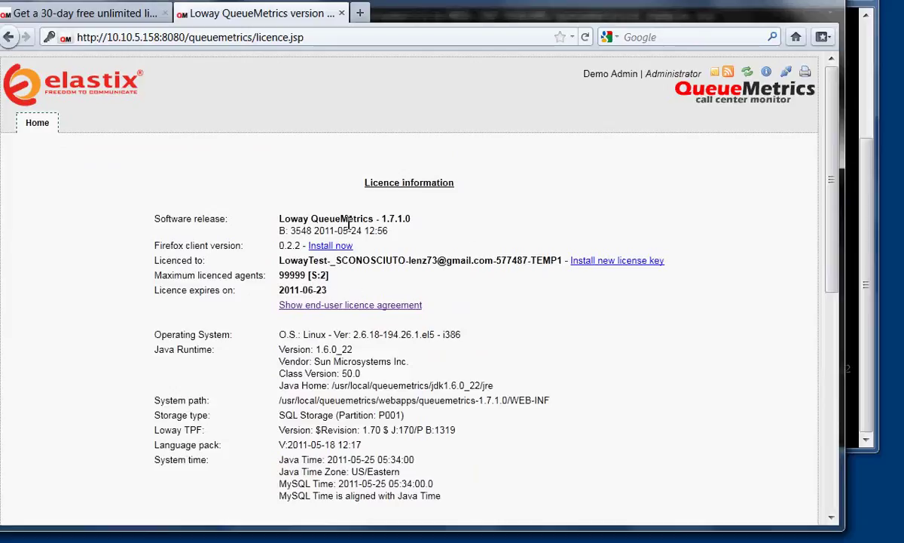
click(40, 127)
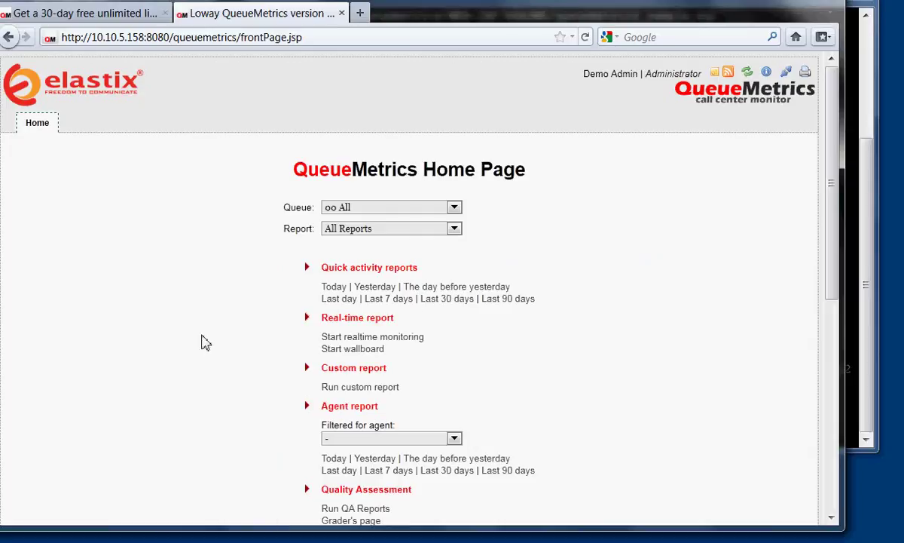
Run the auto-configuration wizard from the Asterisk config files, confirming queues 300 and 301, then return home.
scroll(206, 343, down, 10)
scroll(206, 343, up, 10)
scroll(452, 405, down, 5)
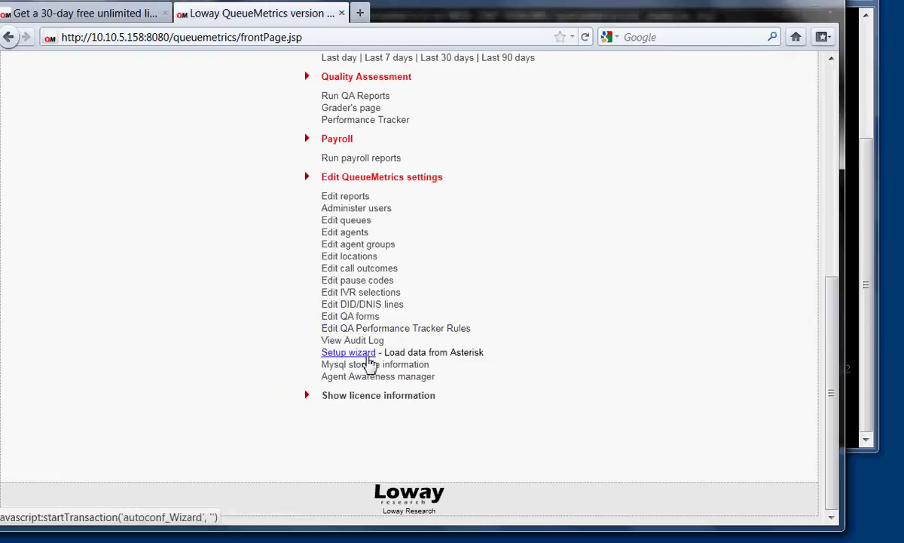
click(373, 354)
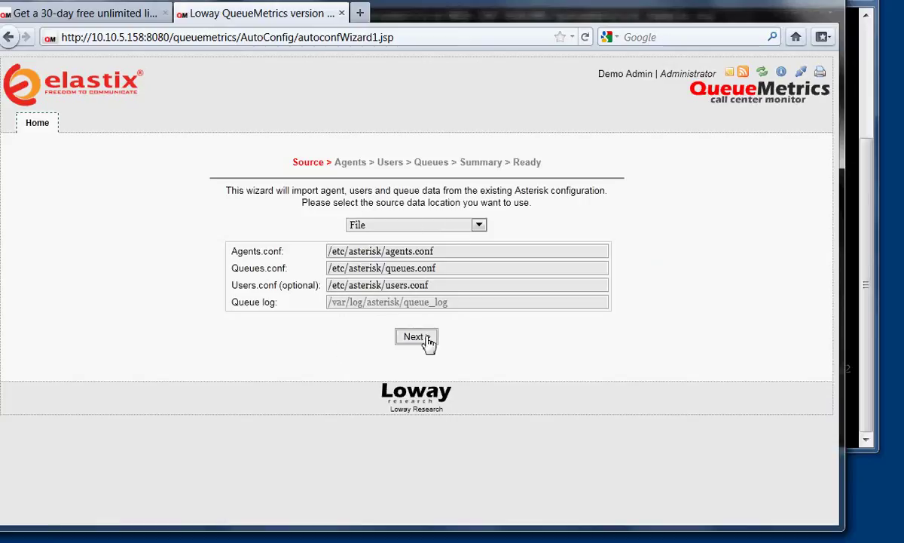
click(427, 339)
click(428, 221)
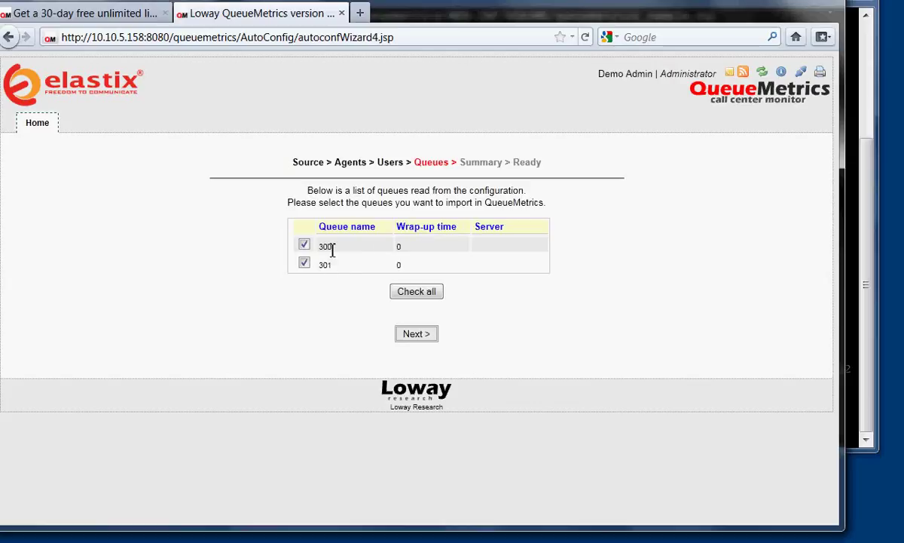
click(419, 336)
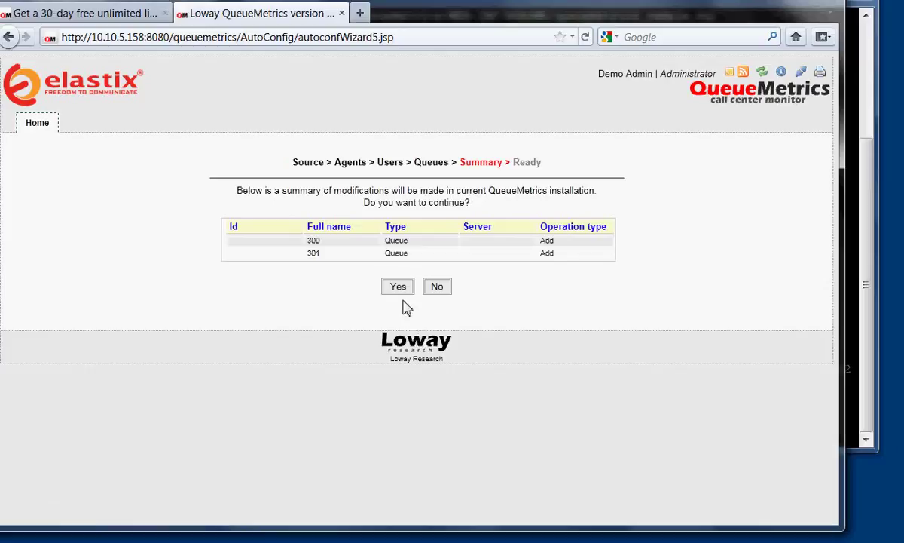
click(400, 288)
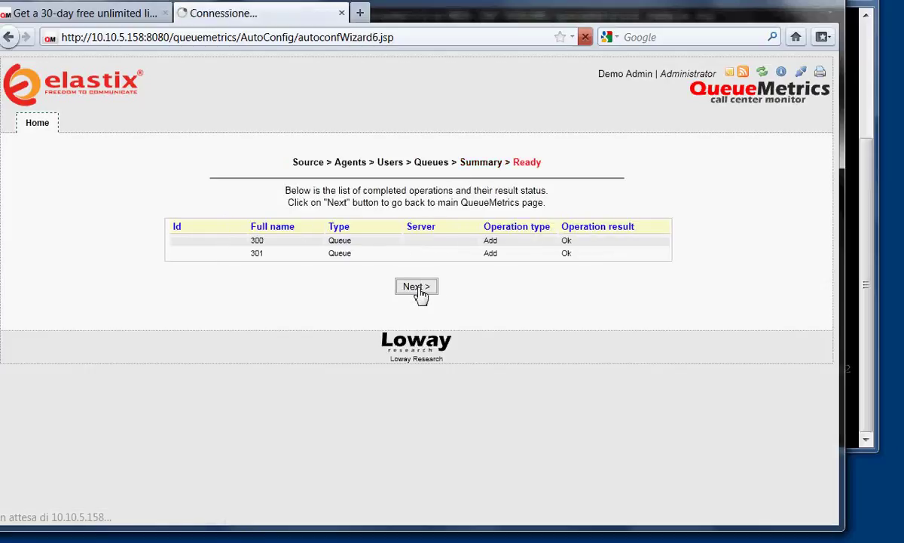
click(419, 293)
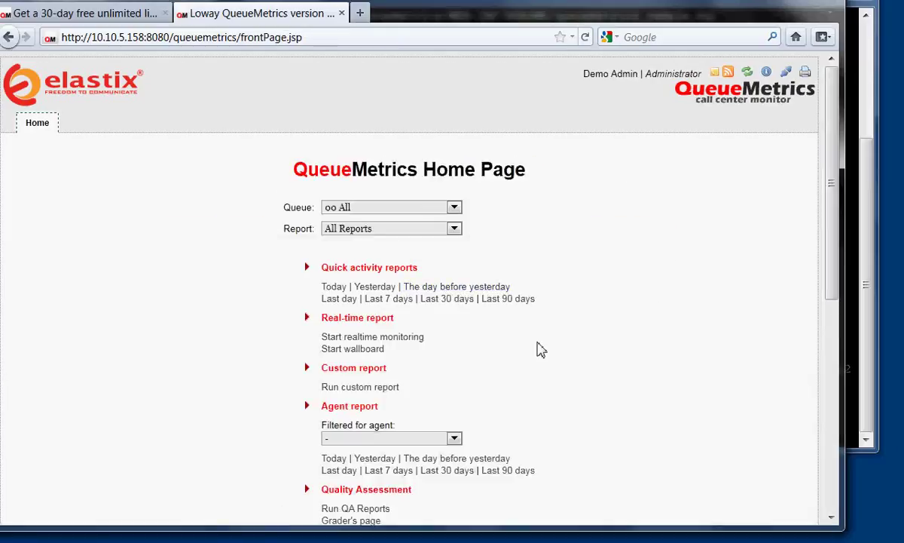
Replace the 00 All queue alias's queue list with 300|301 and save it.
scroll(540, 349, down, 10)
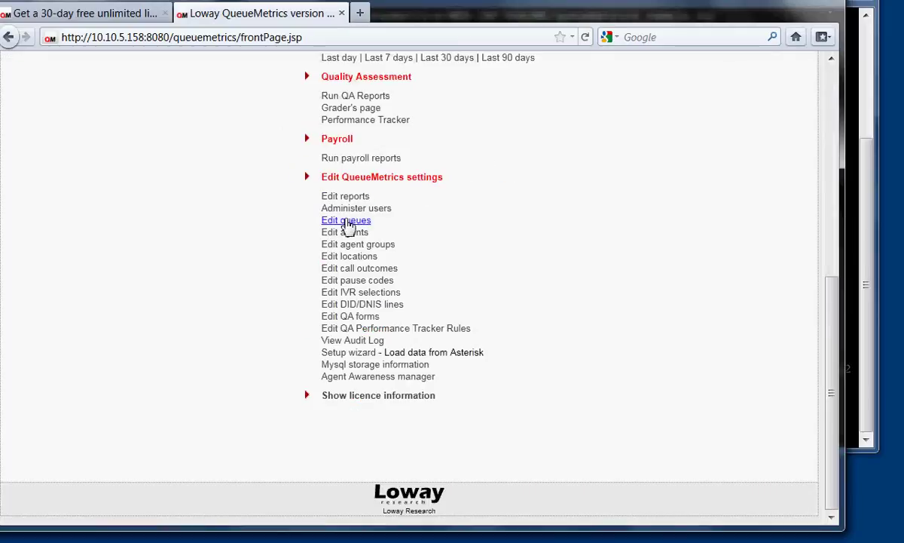
click(347, 221)
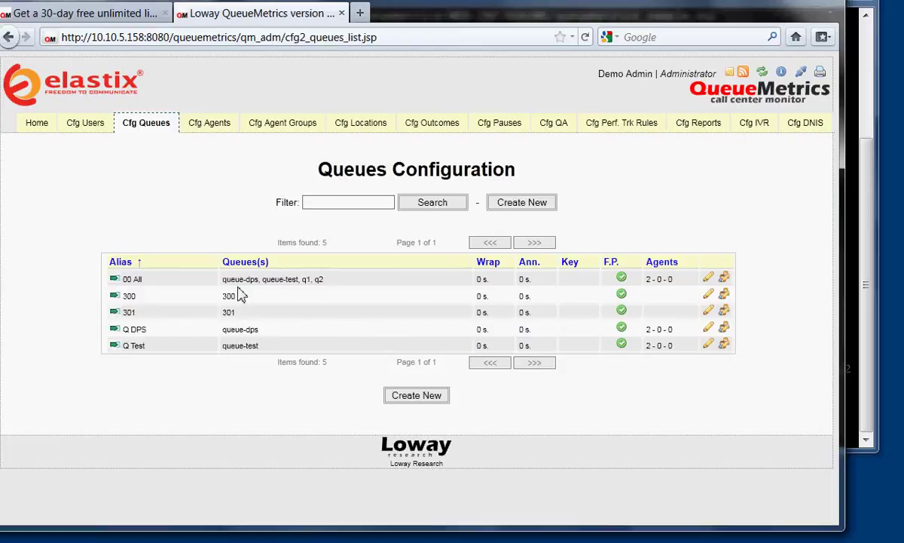
click(709, 279)
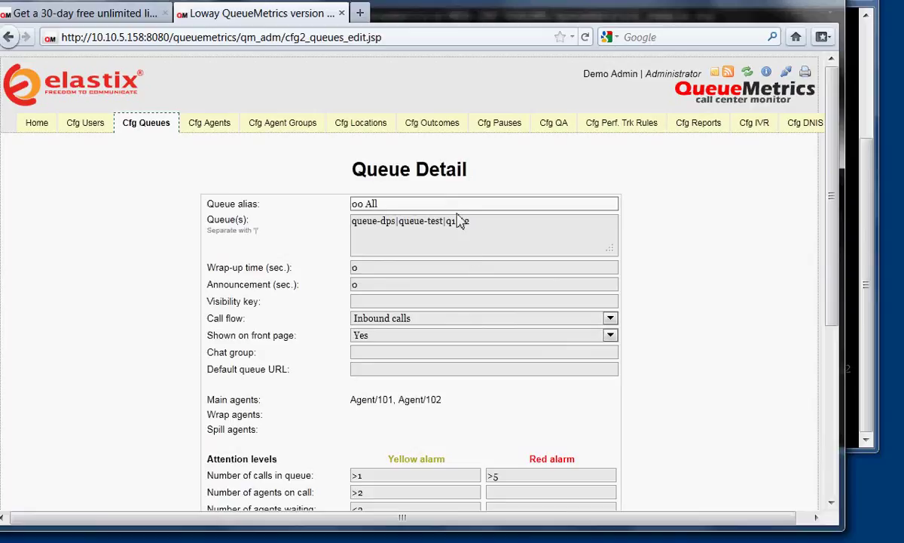
drag(470, 220, 322, 220)
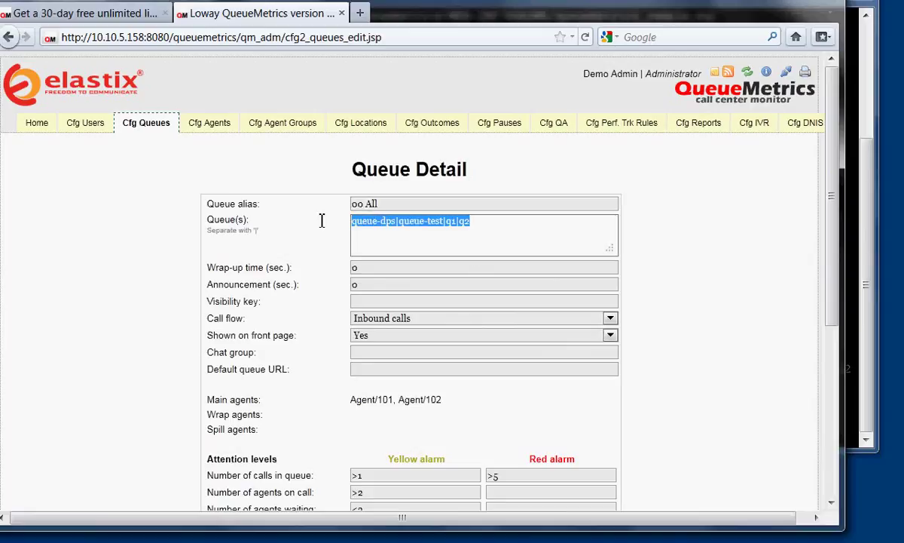
text(300|301)
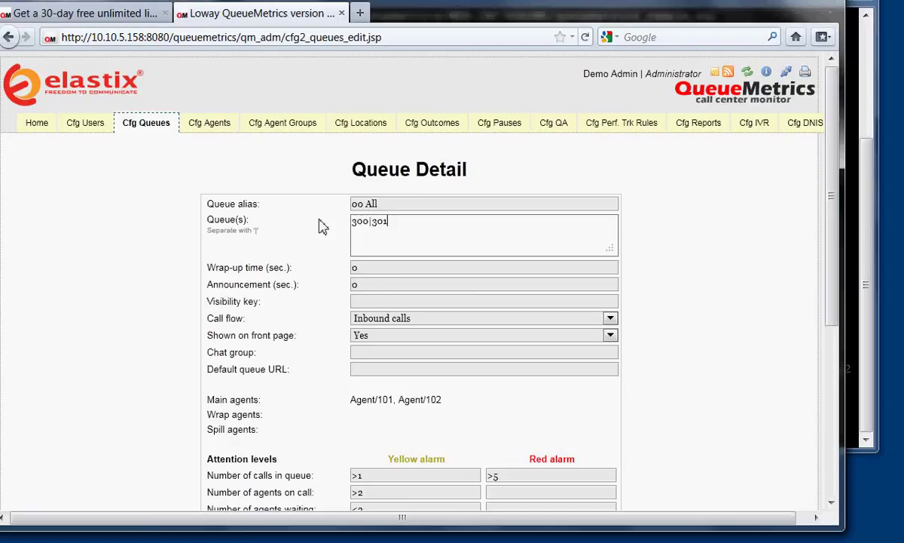
click(160, 377)
scroll(162, 379, down, 7)
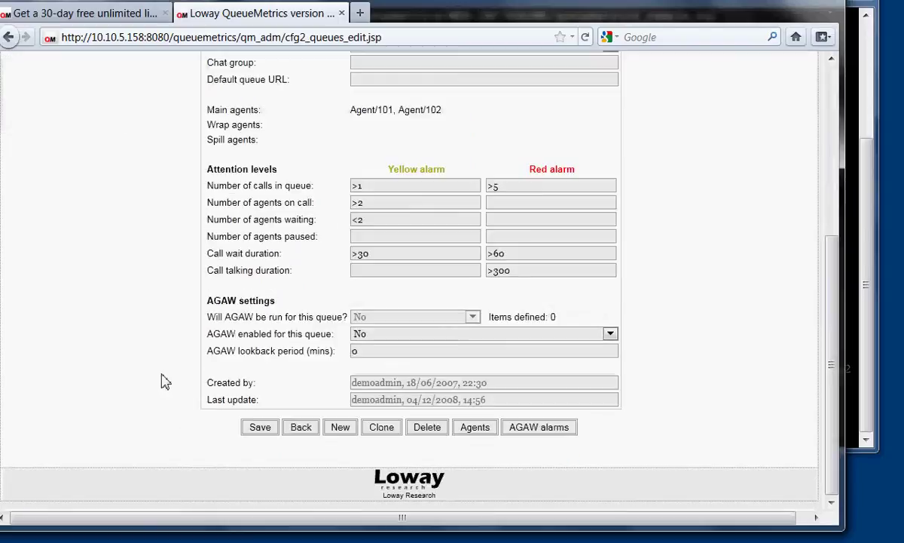
click(264, 430)
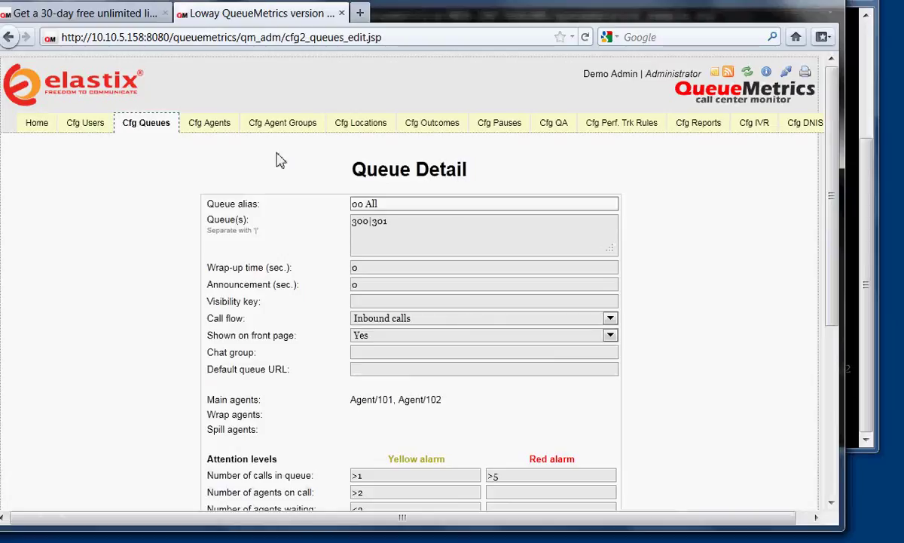
Create known agent Agent/200 with the agent's first name as description, save it, and go back.
click(222, 128)
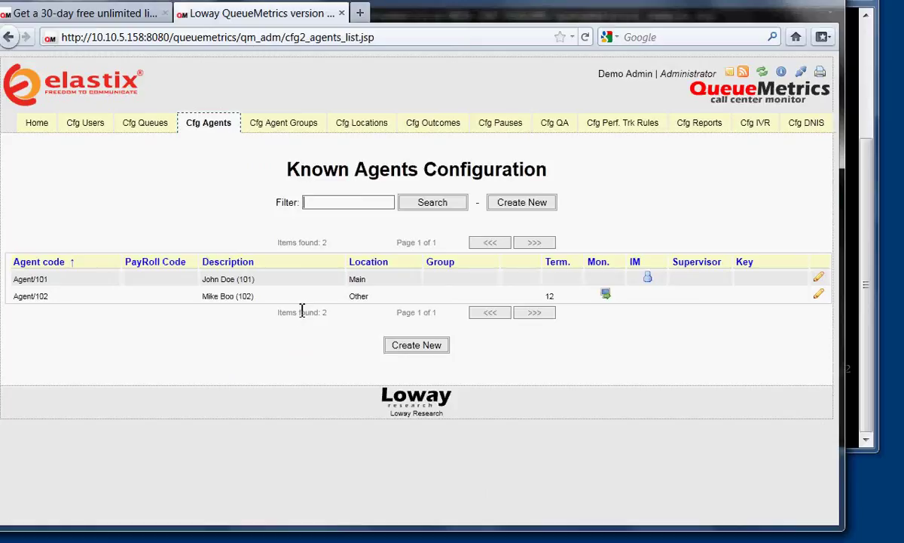
click(416, 349)
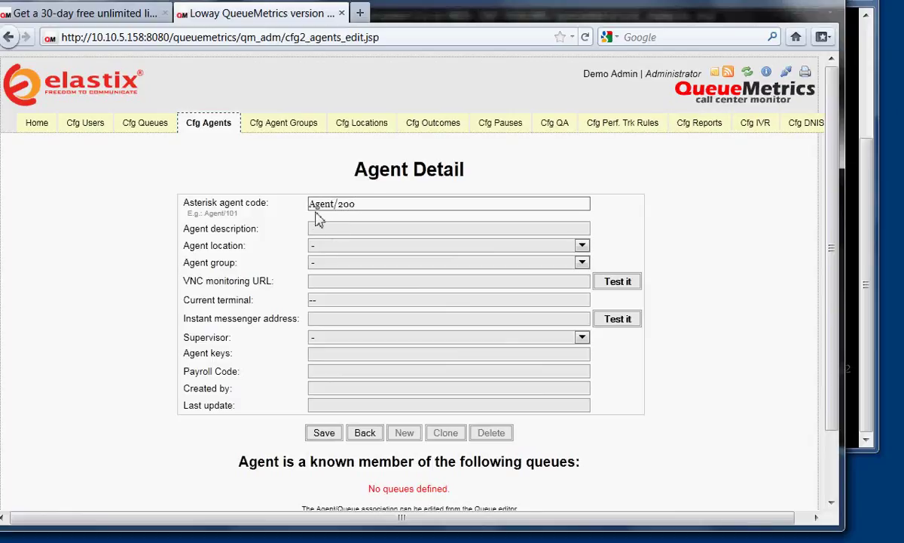
key(Tab)
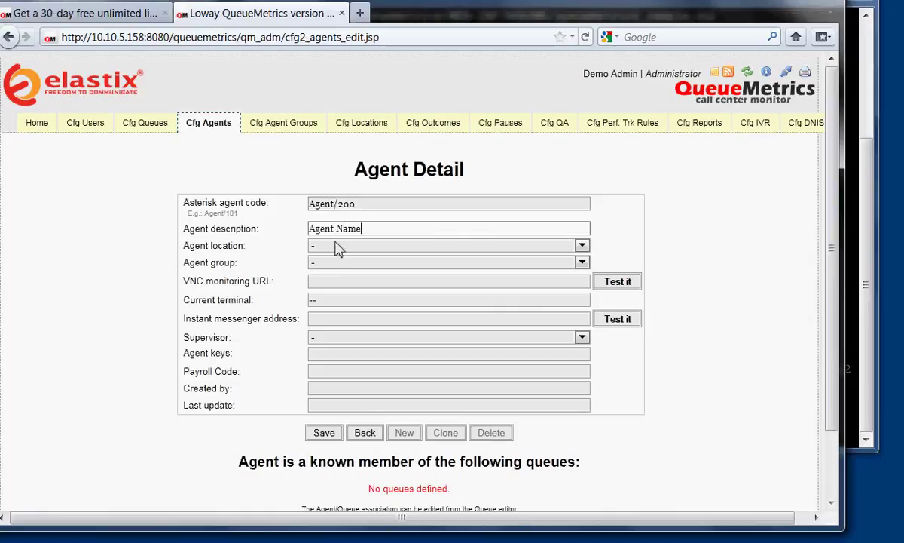
drag(366, 229, 276, 223)
text(John Doe)
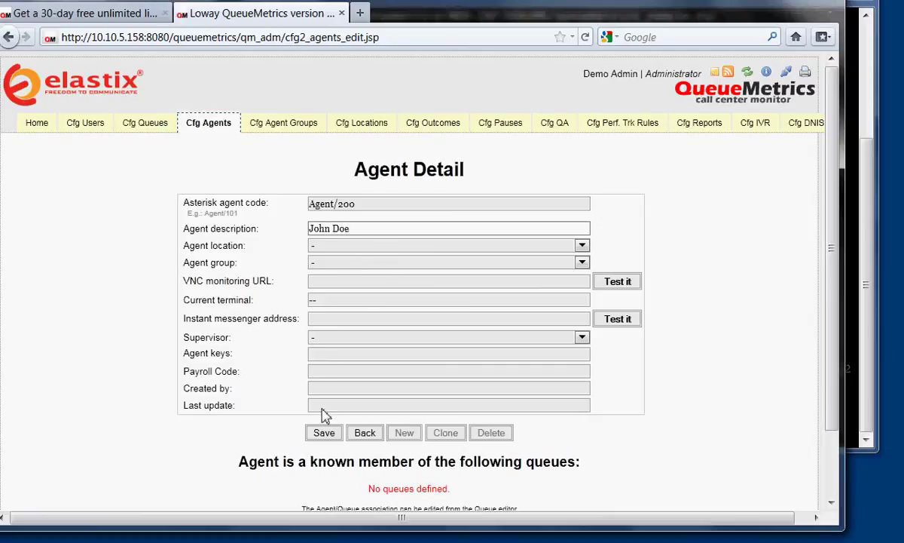
click(323, 433)
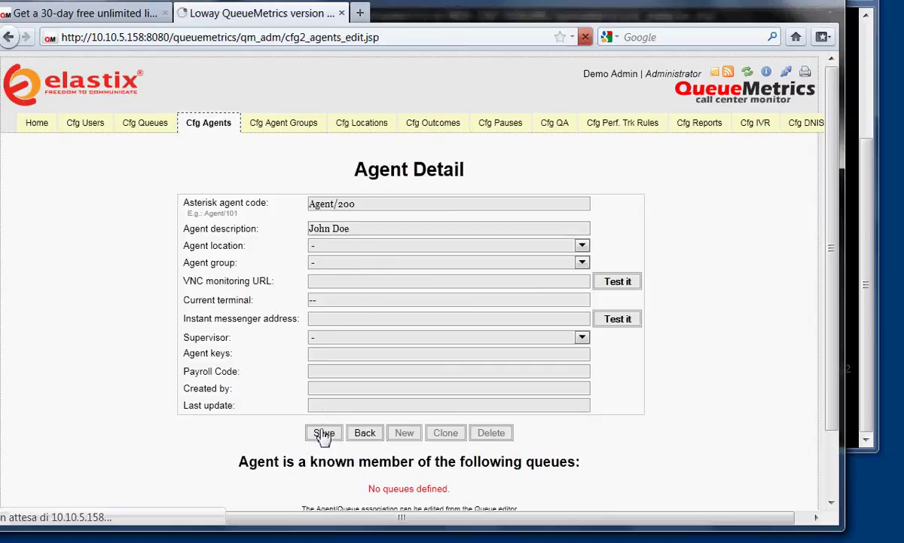
click(366, 433)
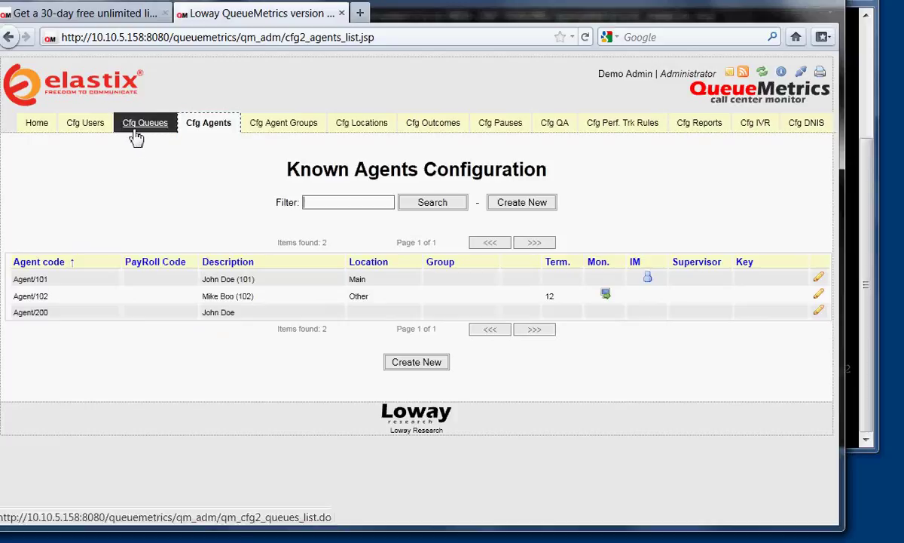
Start a new system user with login Agent/200, a password and real name, kept enabled.
click(85, 124)
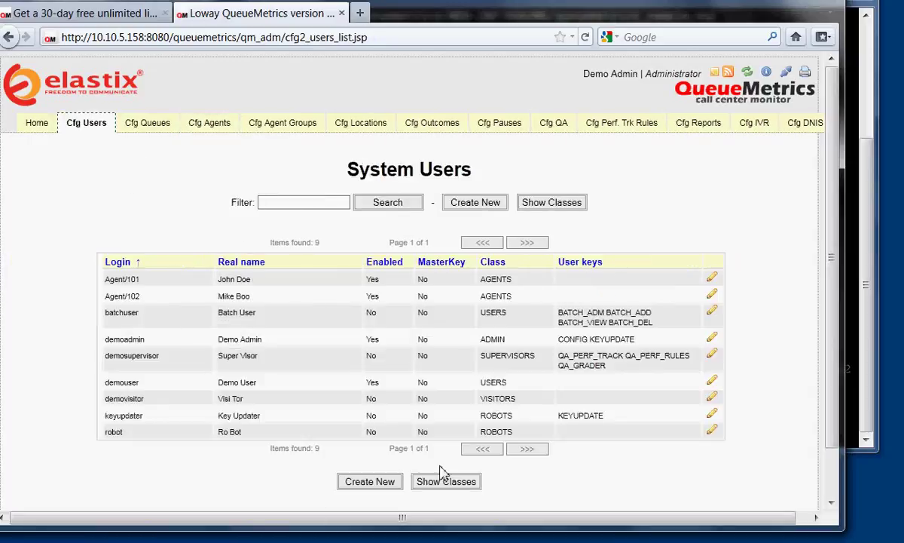
click(369, 480)
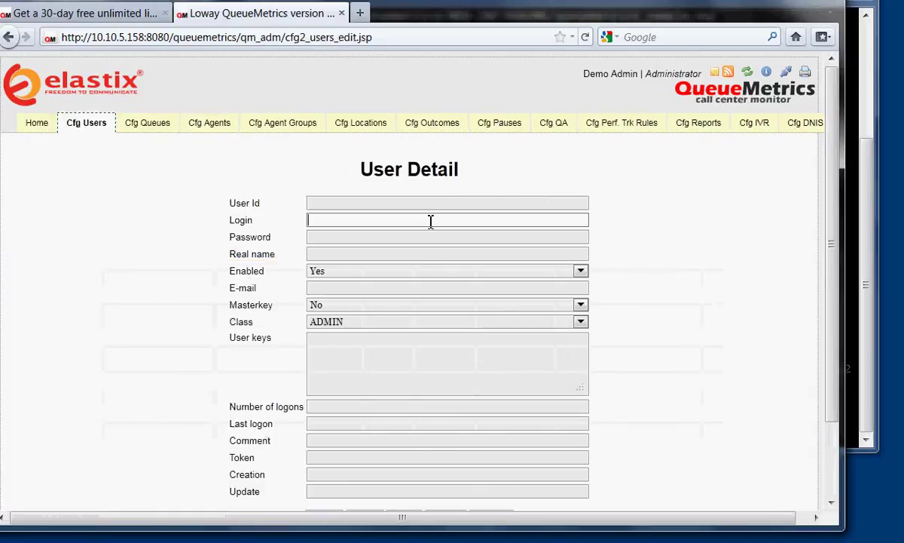
click(327, 241)
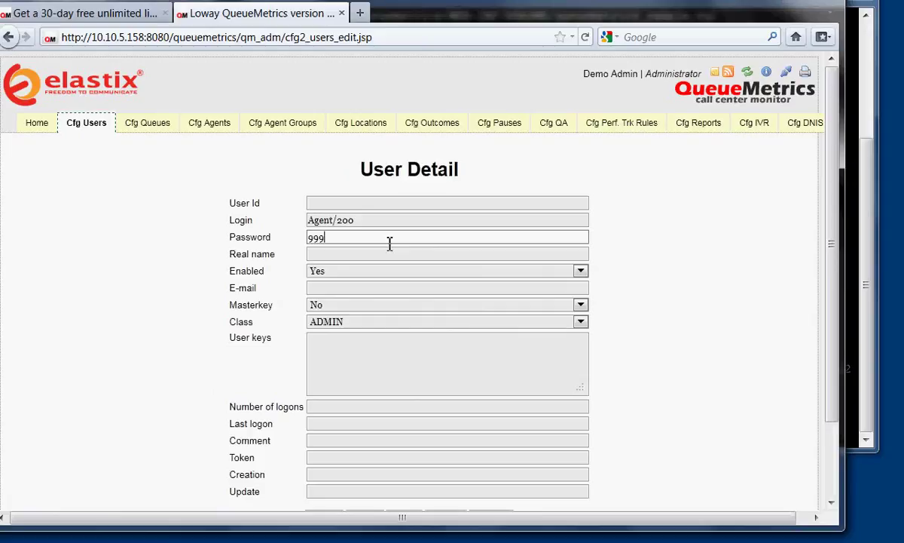
click(351, 253)
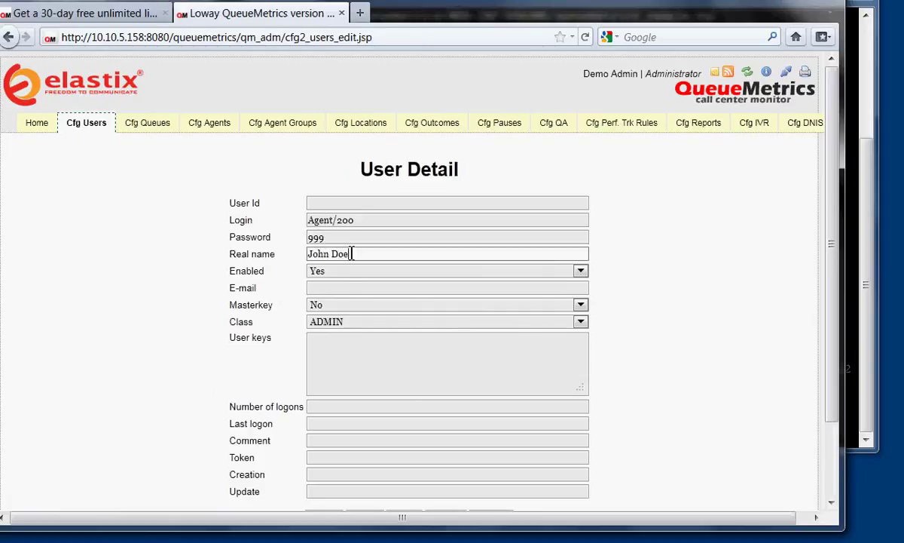
click(313, 272)
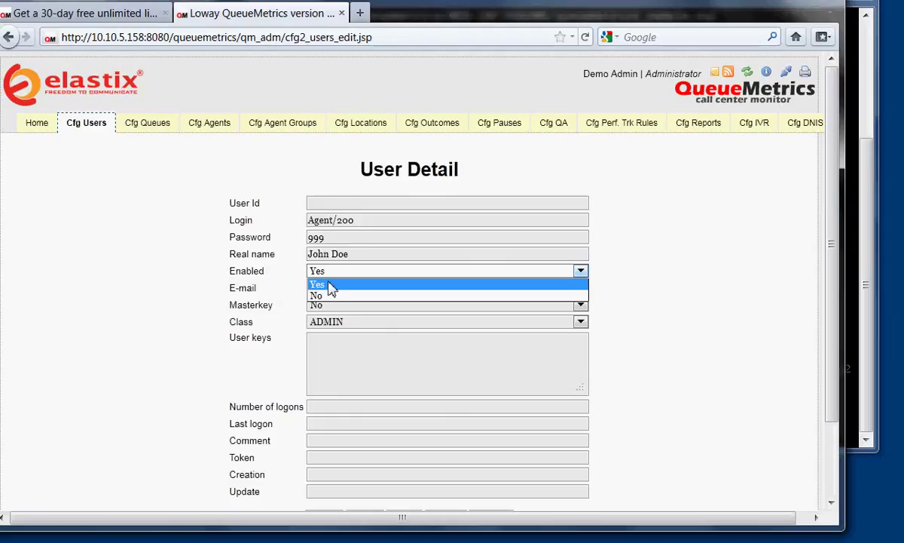
click(329, 285)
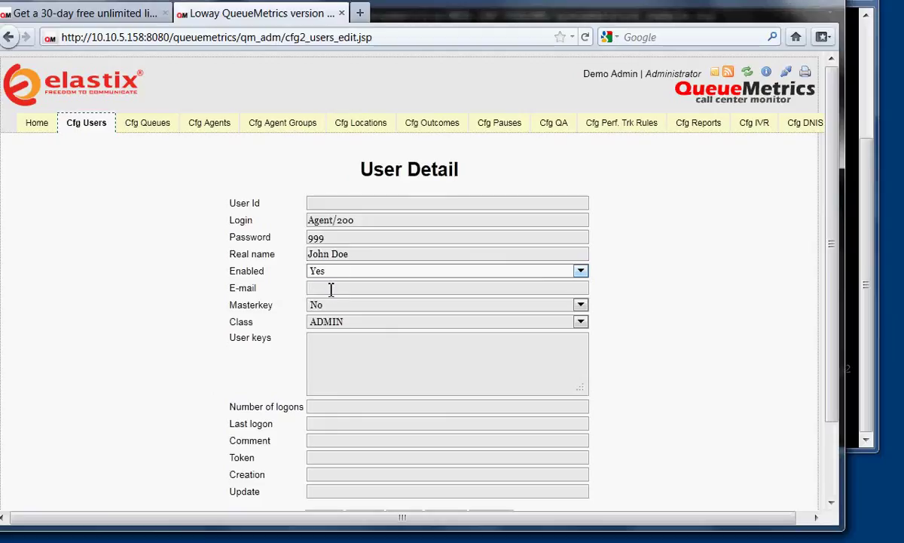
Put the Agent/200 user in the AGENTS class and save it.
click(354, 323)
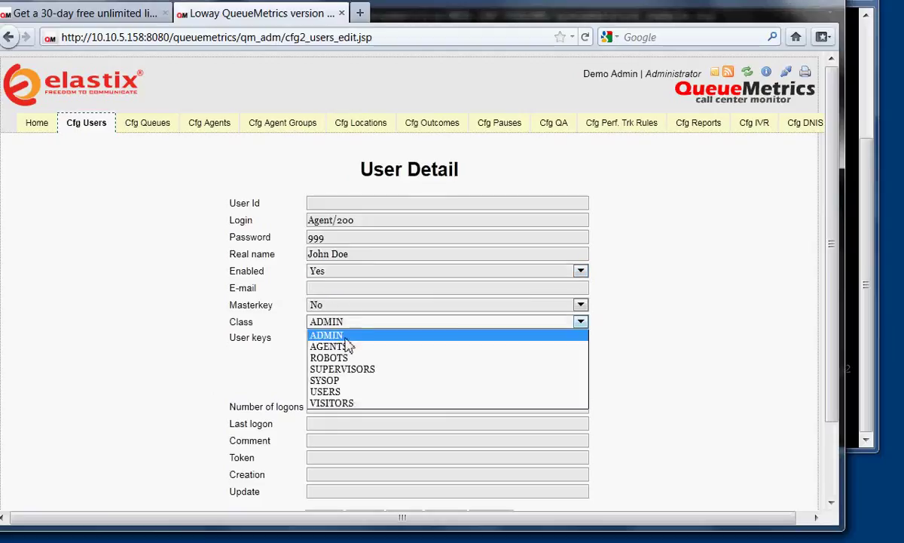
click(343, 346)
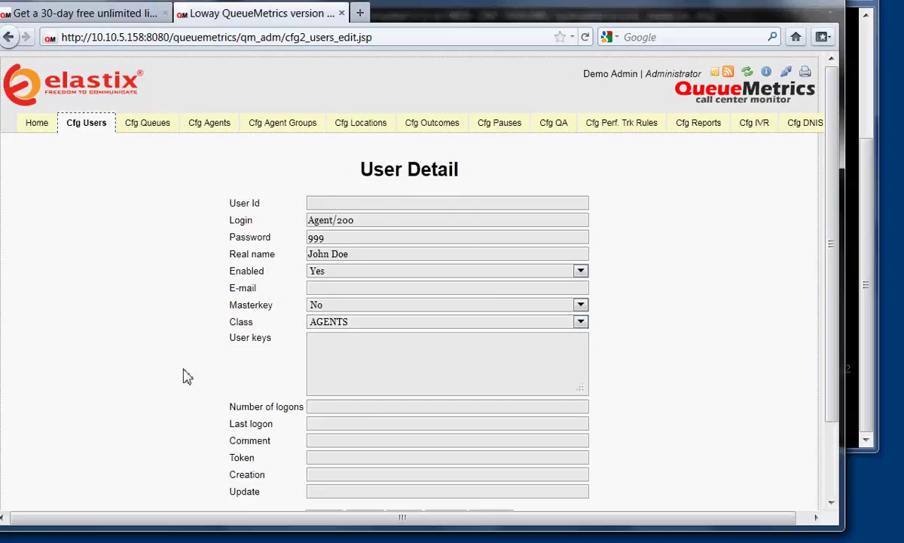
scroll(187, 377, down, 3)
click(323, 428)
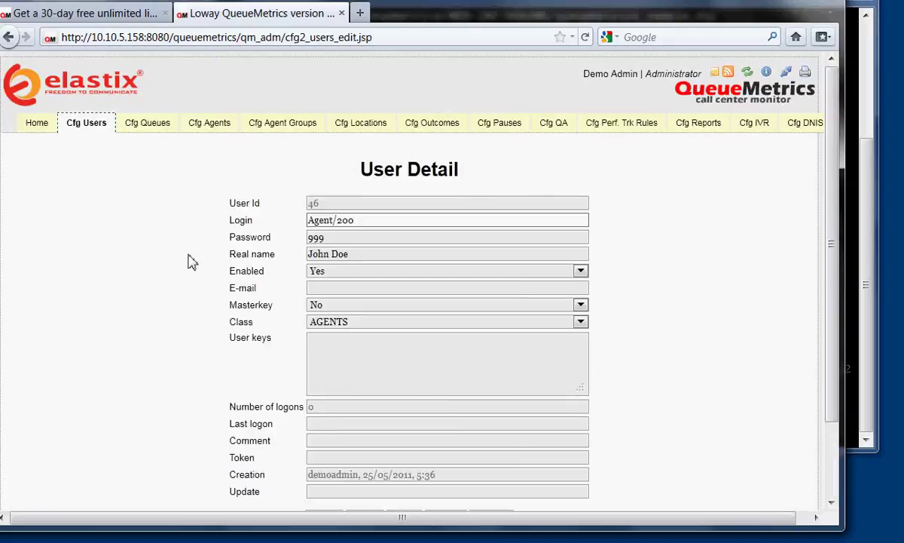
click(98, 301)
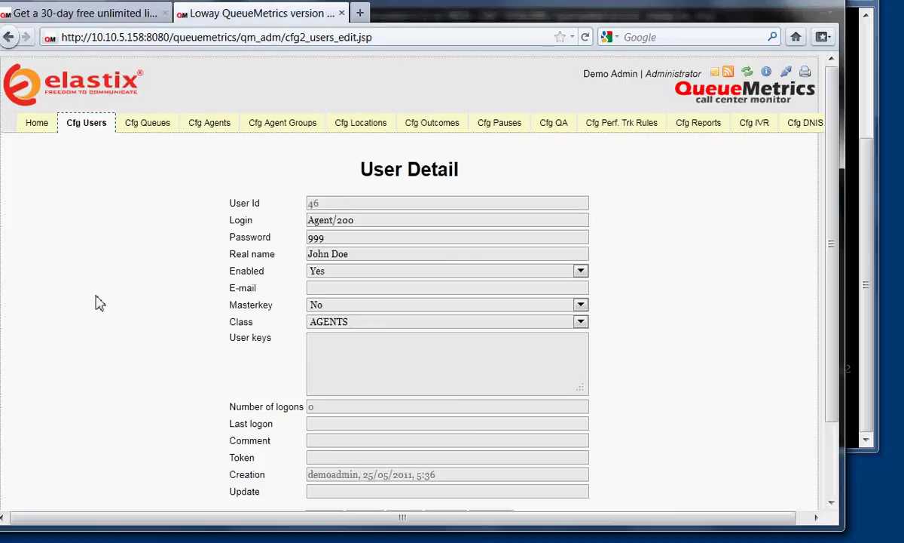
scroll(98, 301, down, 3)
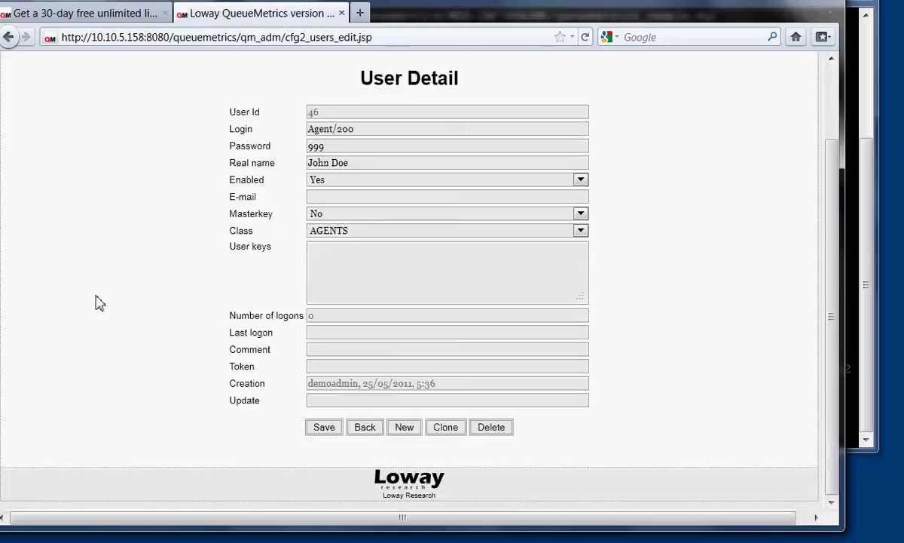
From the Home Page, keep Queue at 00 All and start real-time monitoring.
click(365, 428)
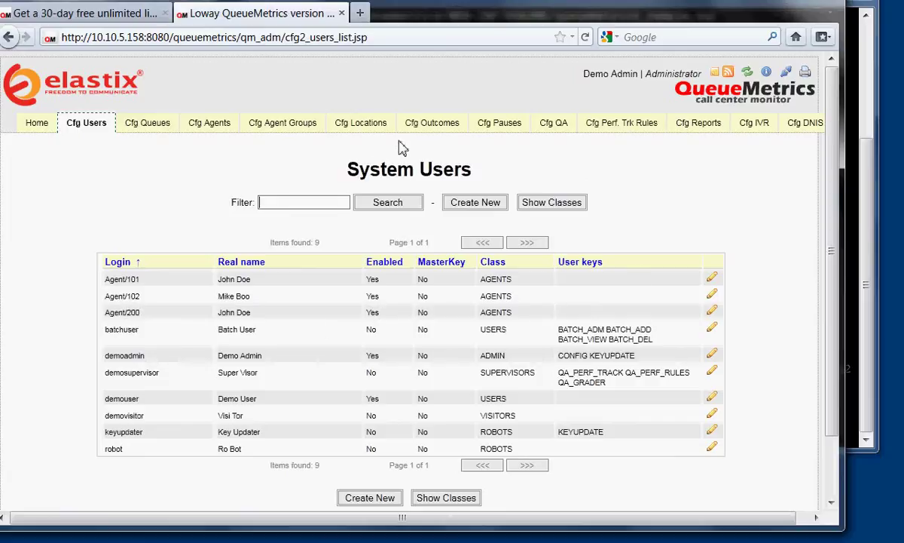
click(37, 124)
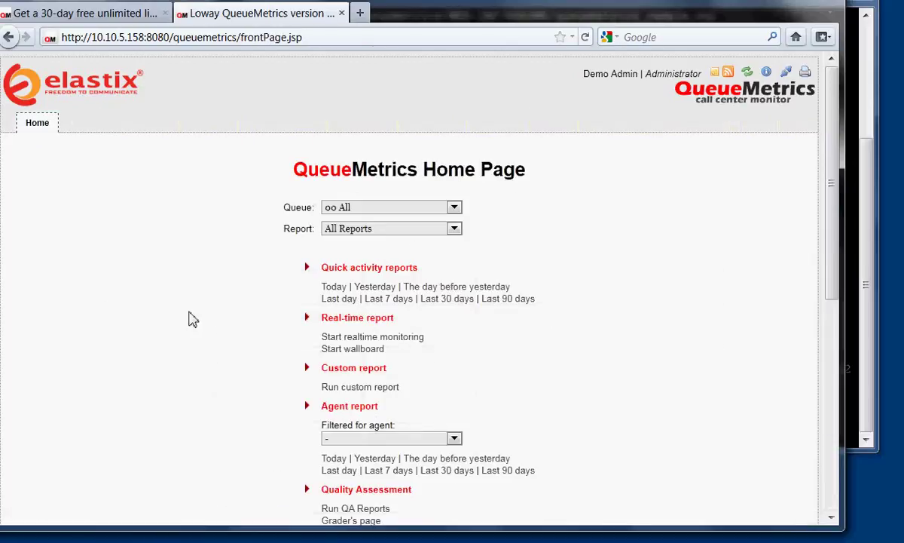
scroll(192, 318, down, 5)
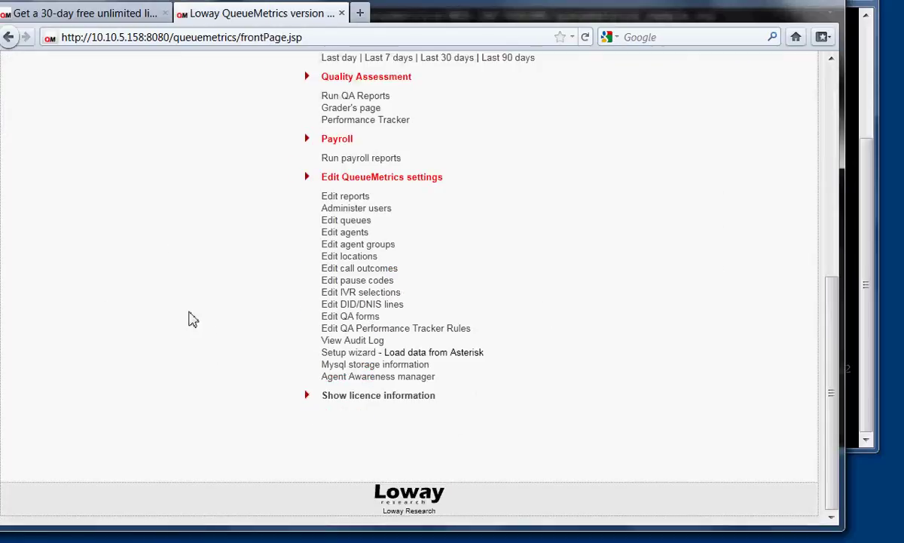
scroll(444, 212, up, 5)
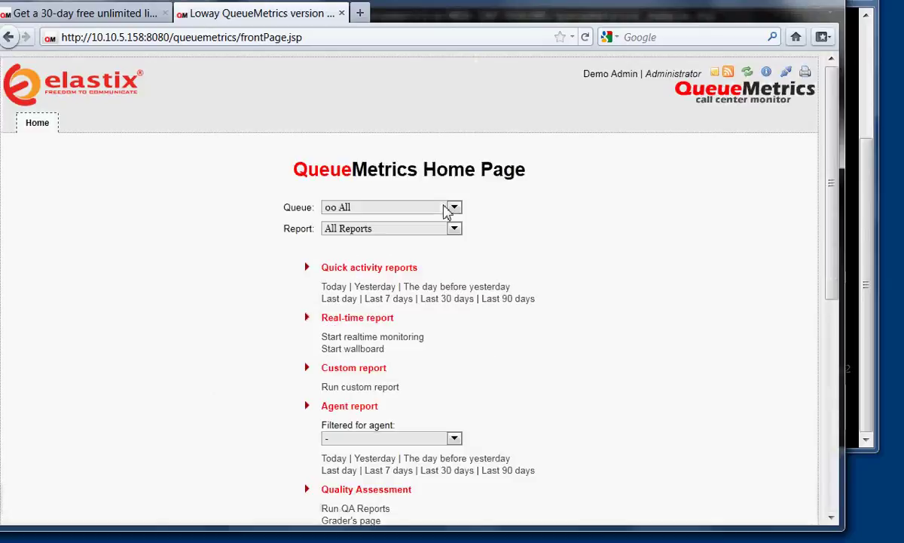
click(401, 209)
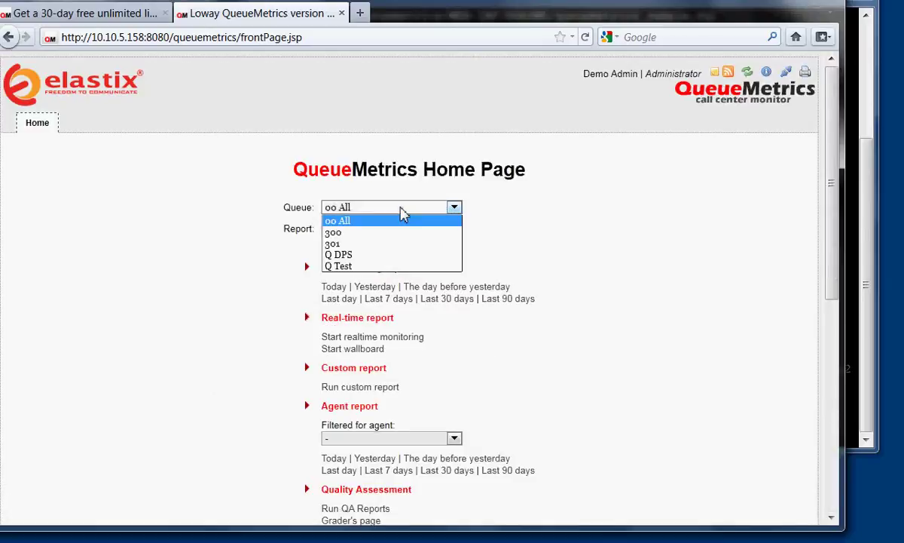
click(390, 220)
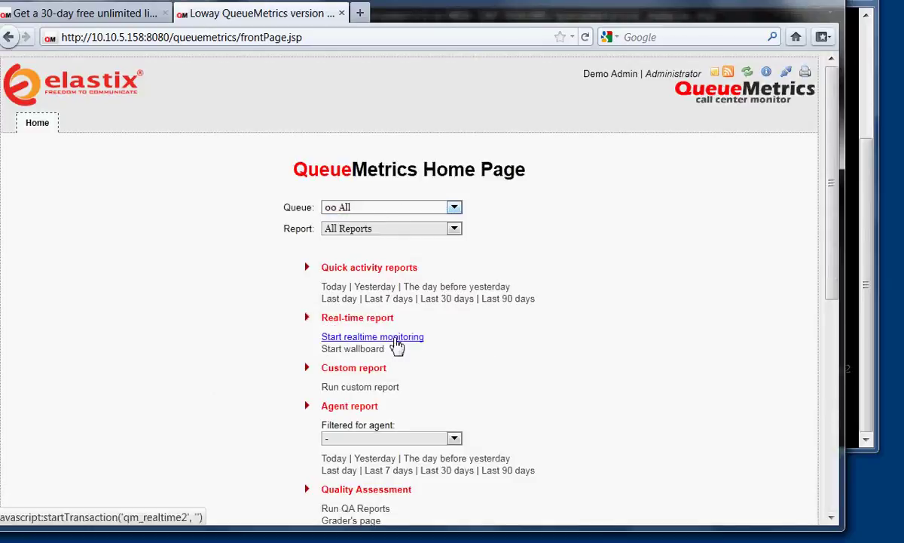
click(396, 341)
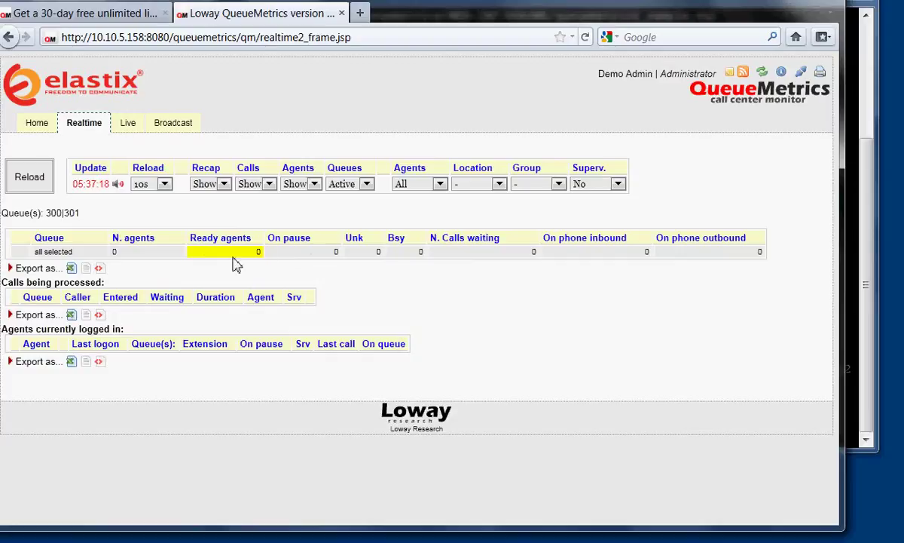
After reviewing the Realtime summary, switch to Live call center monitoring for queues 300|301.
click(123, 133)
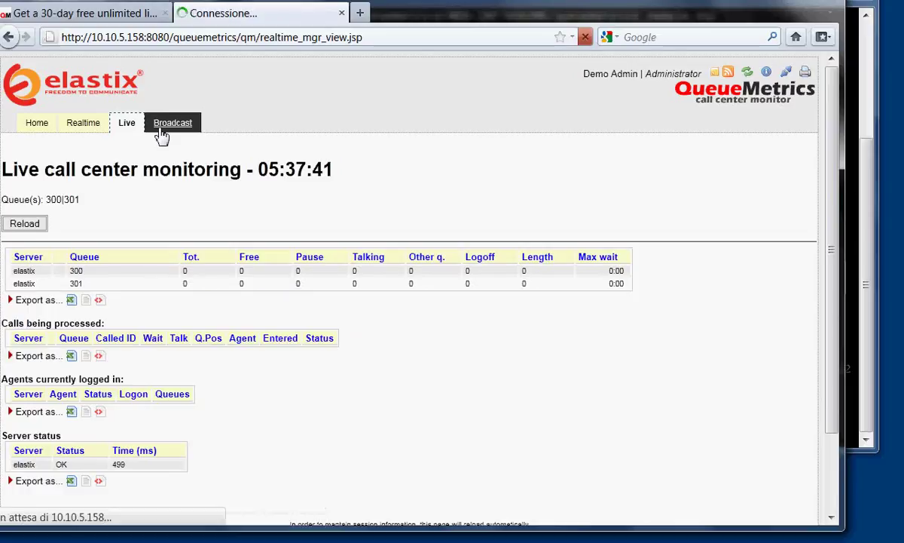
Save a 'Hi all' broadcast with For everyone set to Yes, then return to the Home Page.
click(161, 128)
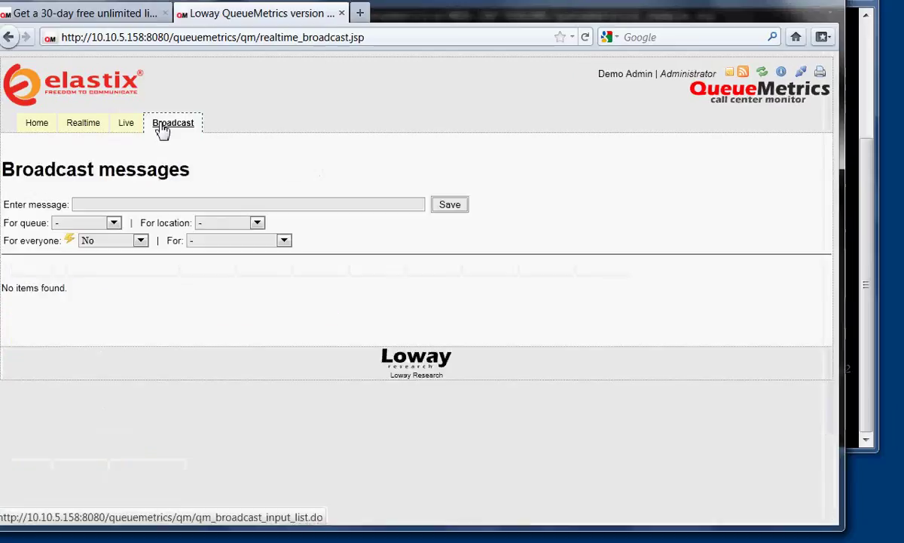
click(156, 206)
text(Hi all)
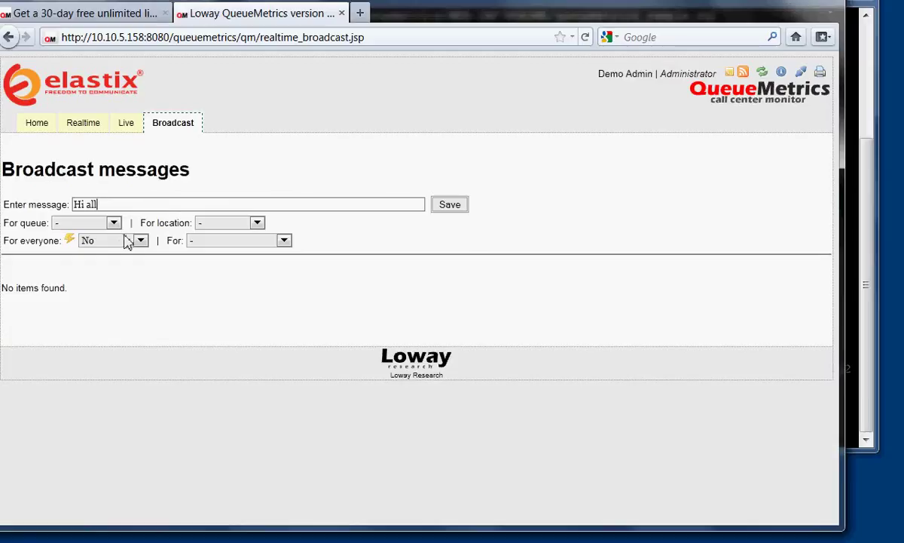
click(139, 239)
click(127, 255)
click(449, 205)
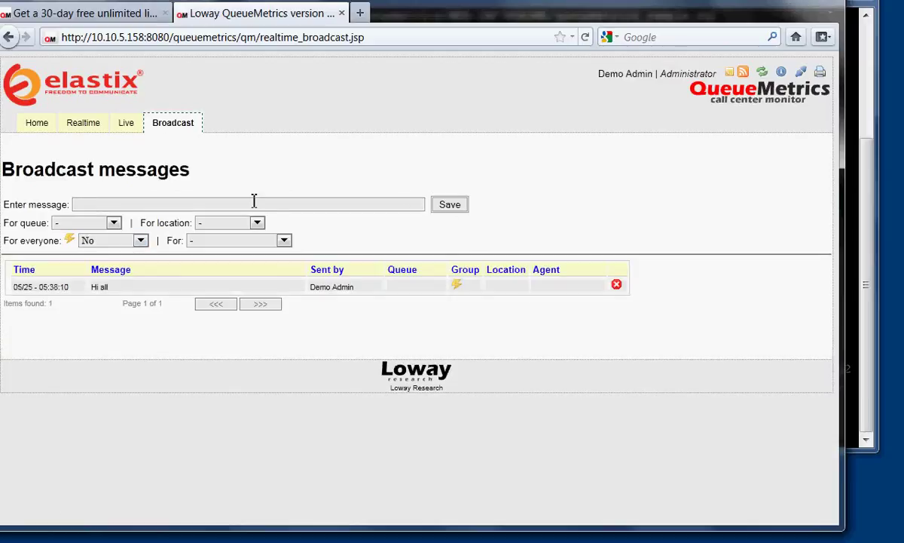
click(38, 127)
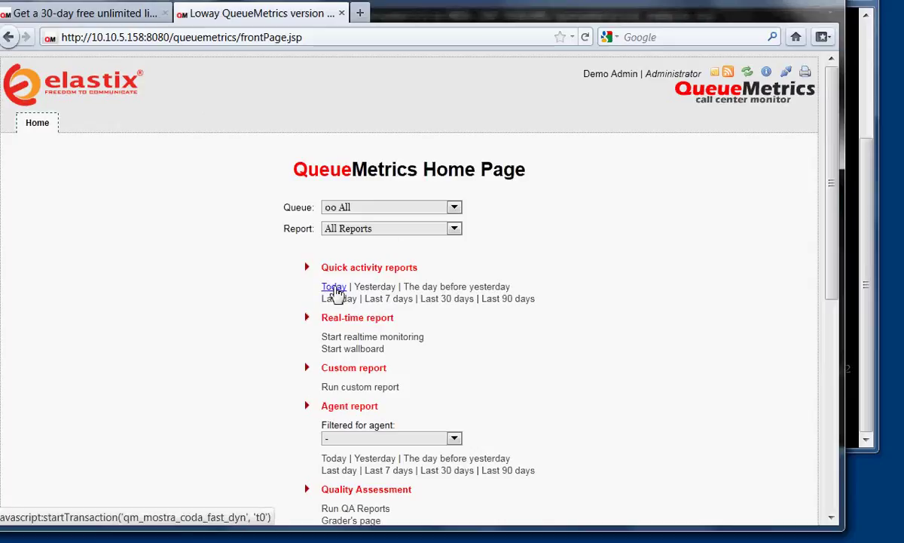
click(336, 290)
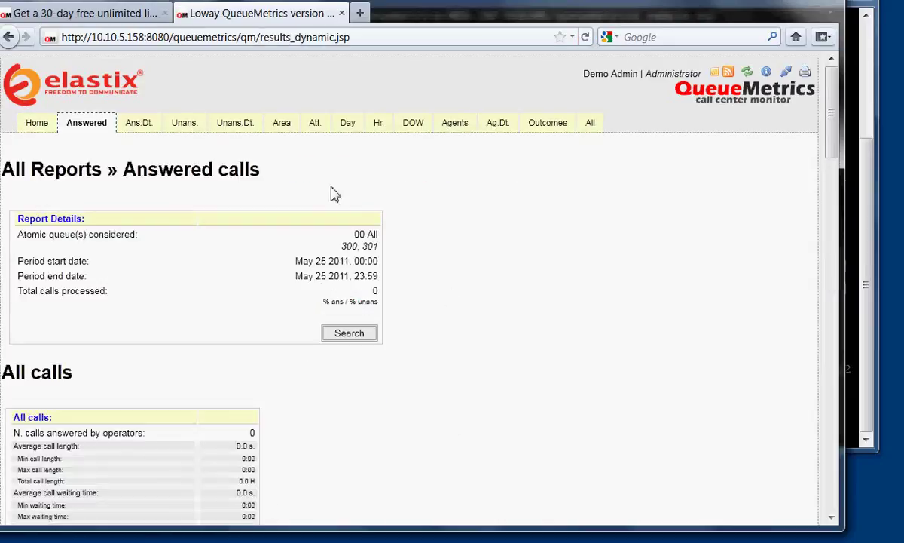
click(140, 133)
click(182, 128)
click(224, 130)
click(279, 123)
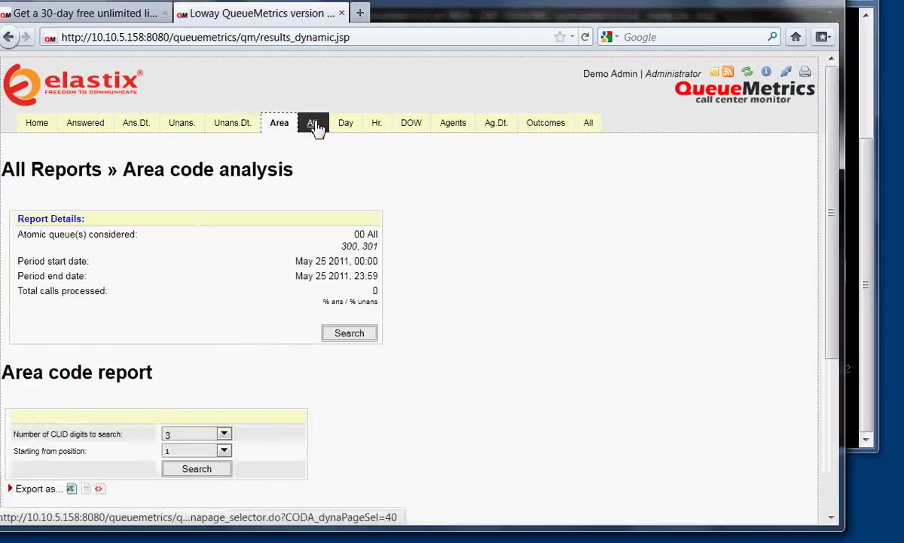
click(352, 125)
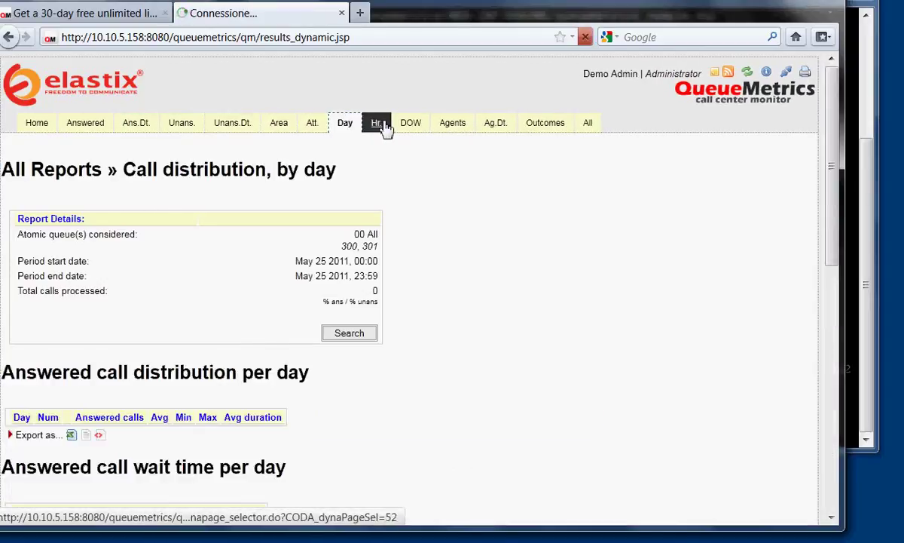
click(380, 125)
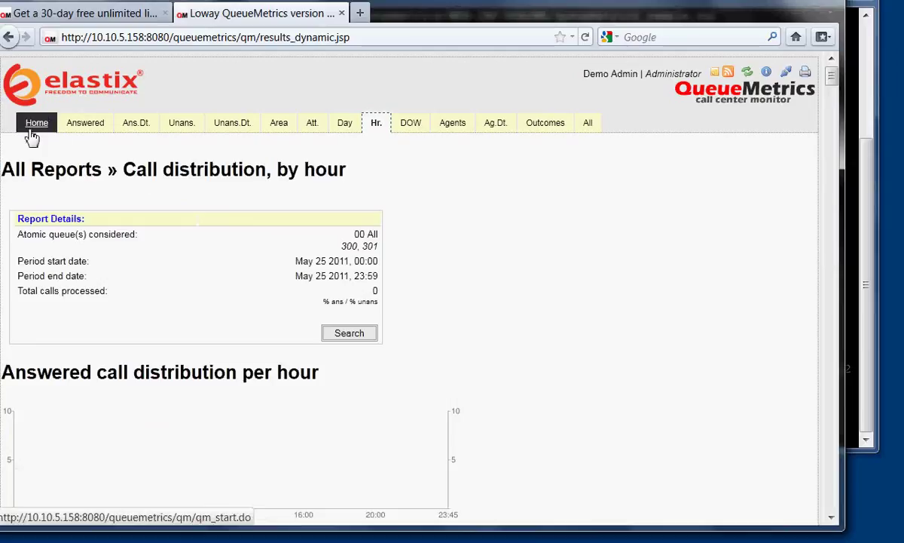
click(34, 125)
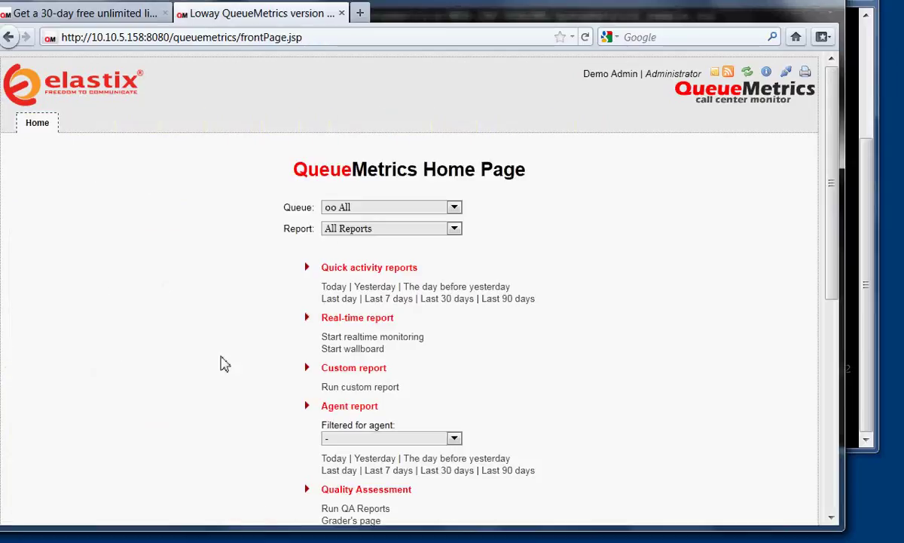
Open Run custom report, expand Call filtering criteria, and scroll through the filter fields.
click(351, 387)
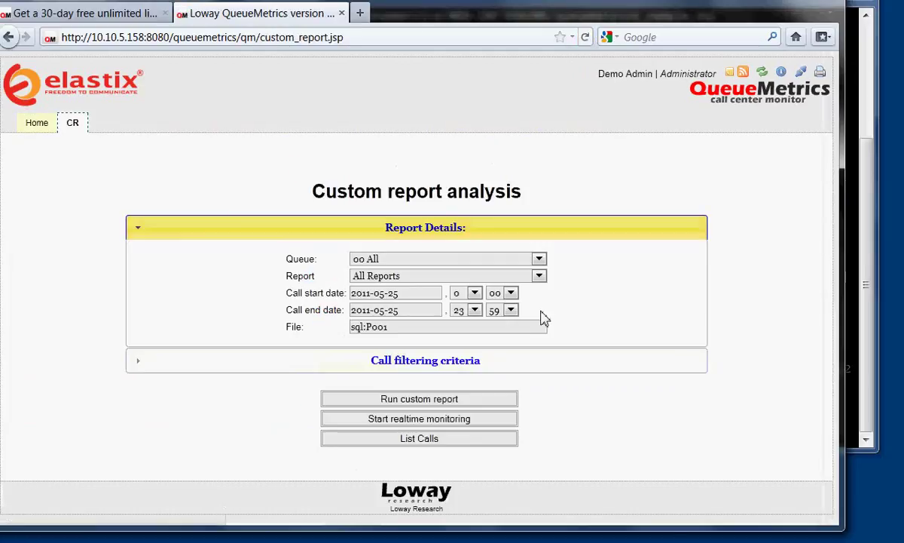
click(426, 371)
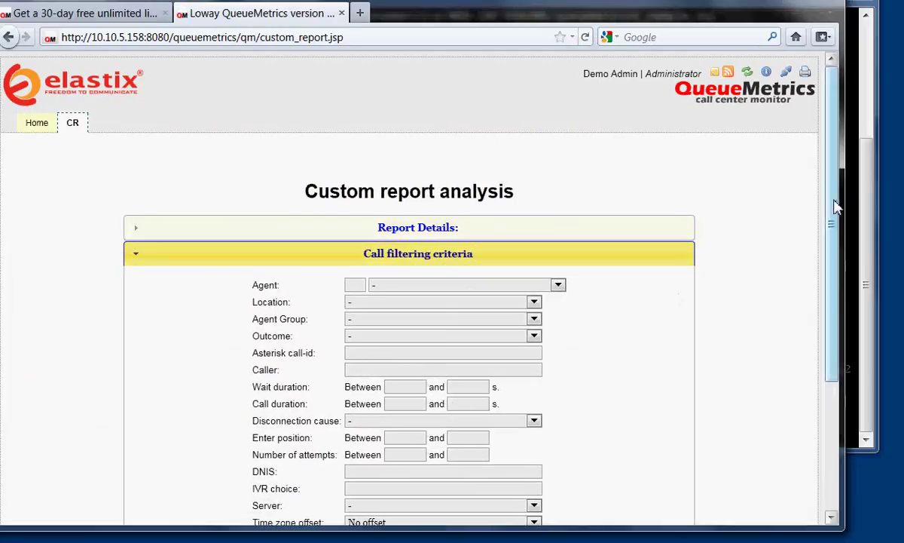
drag(836, 207, 844, 309)
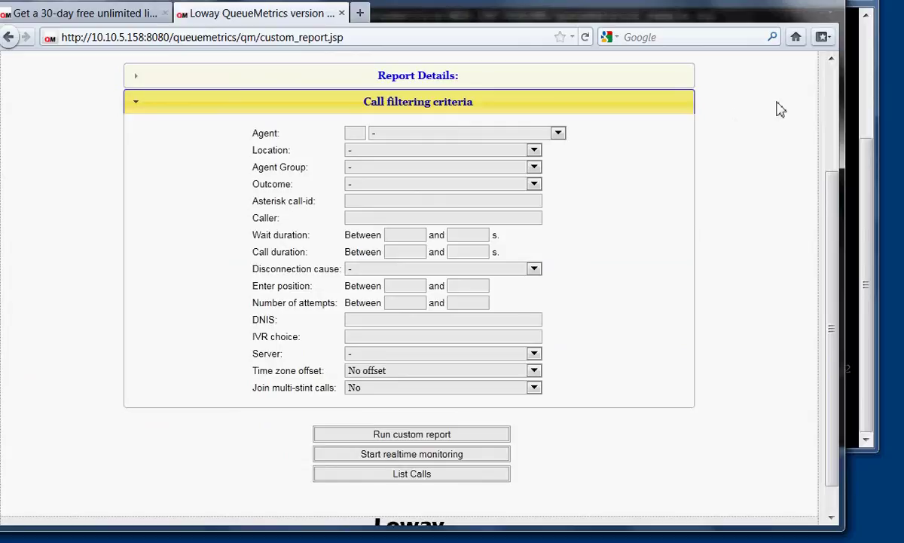
click(832, 101)
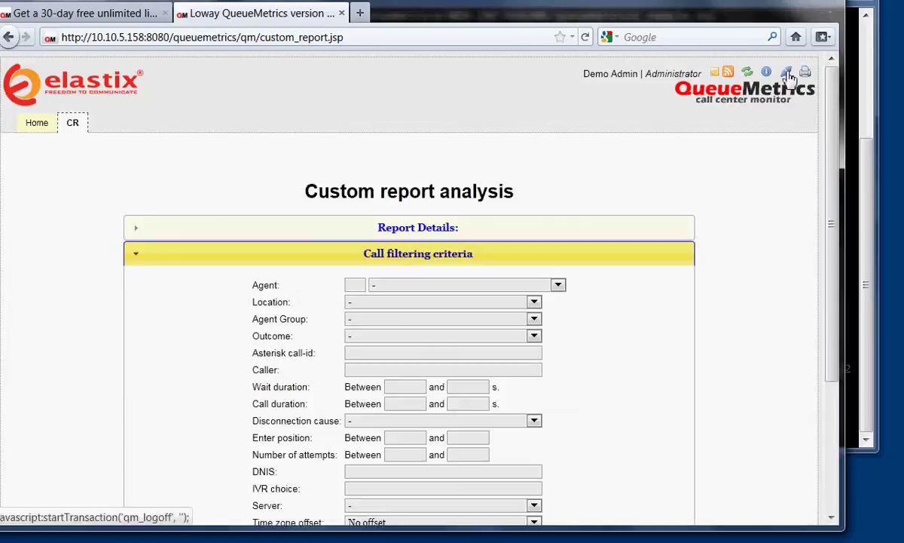
Log off, switch the login language to English, and sign in as agent/200 with its password.
click(744, 72)
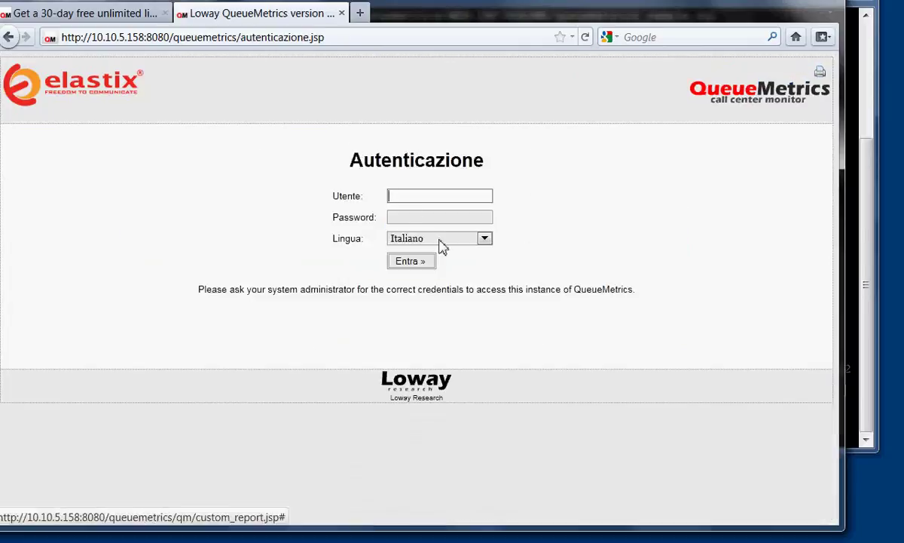
click(443, 239)
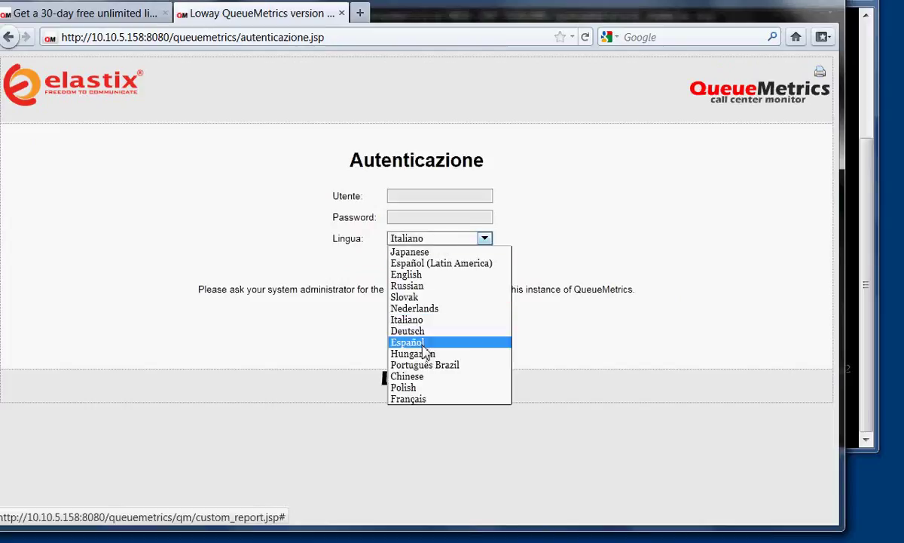
click(419, 274)
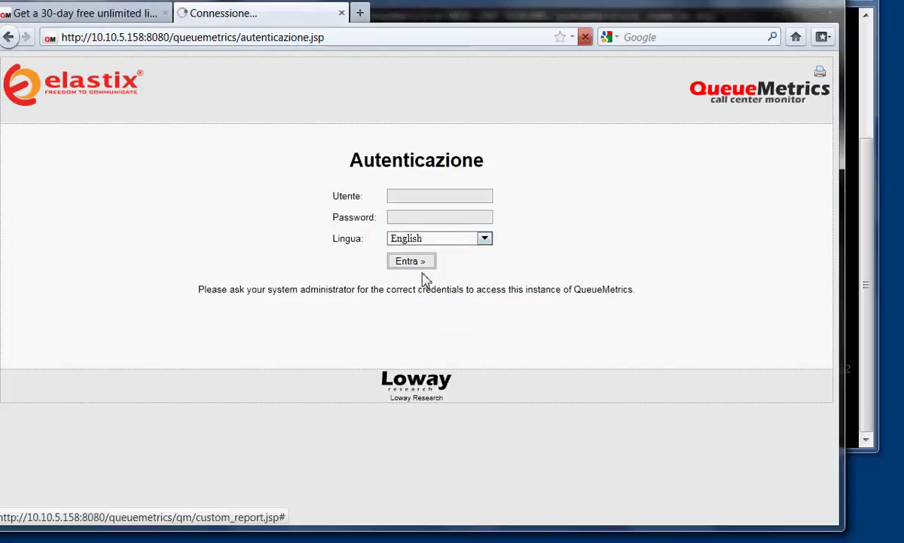
click(409, 201)
text(agent/200)
key(Tab)
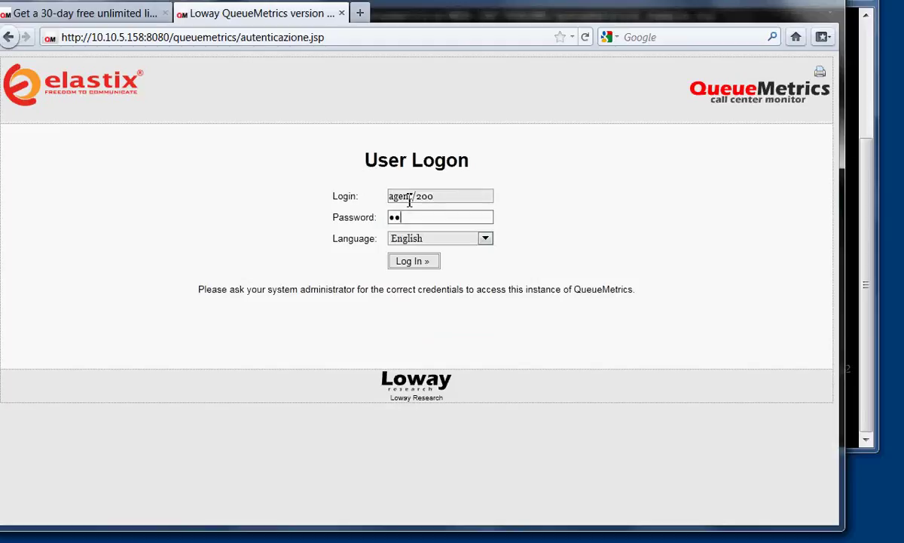
click(425, 264)
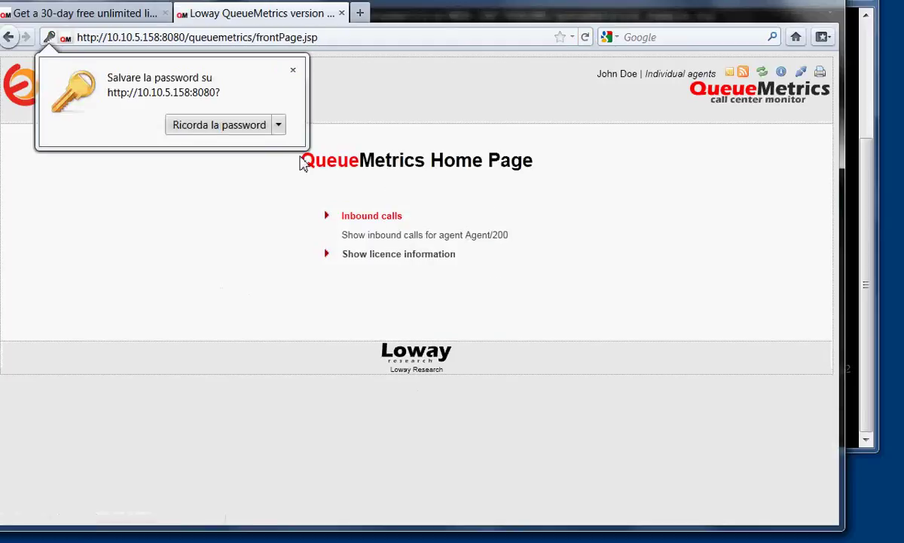
Dismiss the save-password prompt, show Agent/200's inbound calls, and open then close Add Member.
click(293, 70)
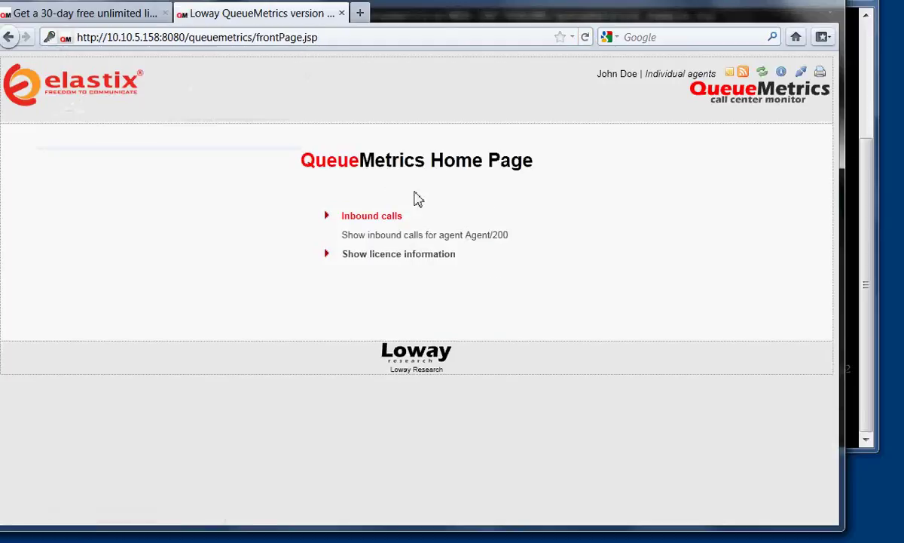
click(390, 240)
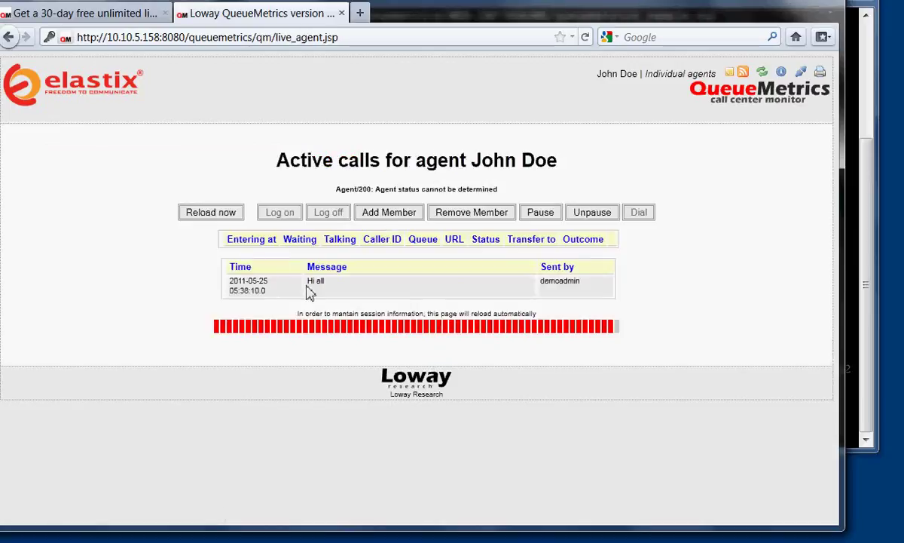
click(389, 214)
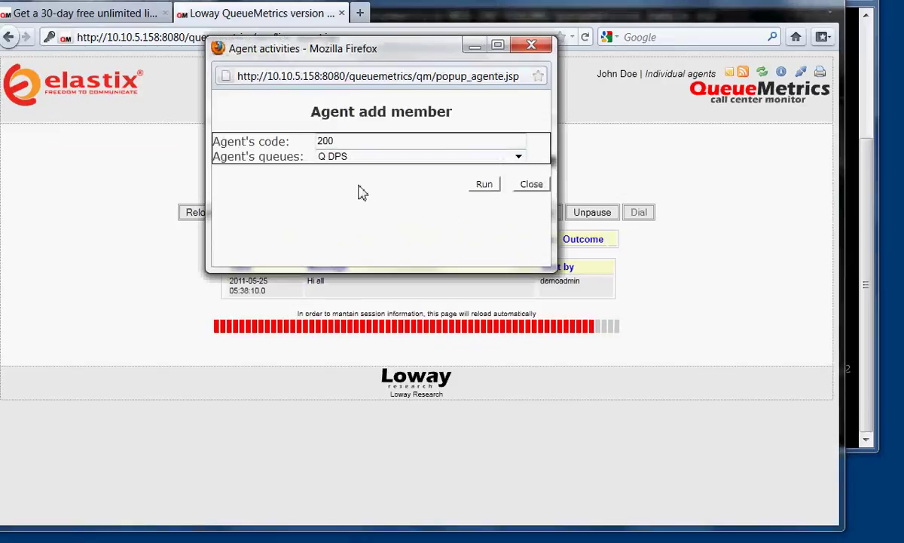
click(347, 158)
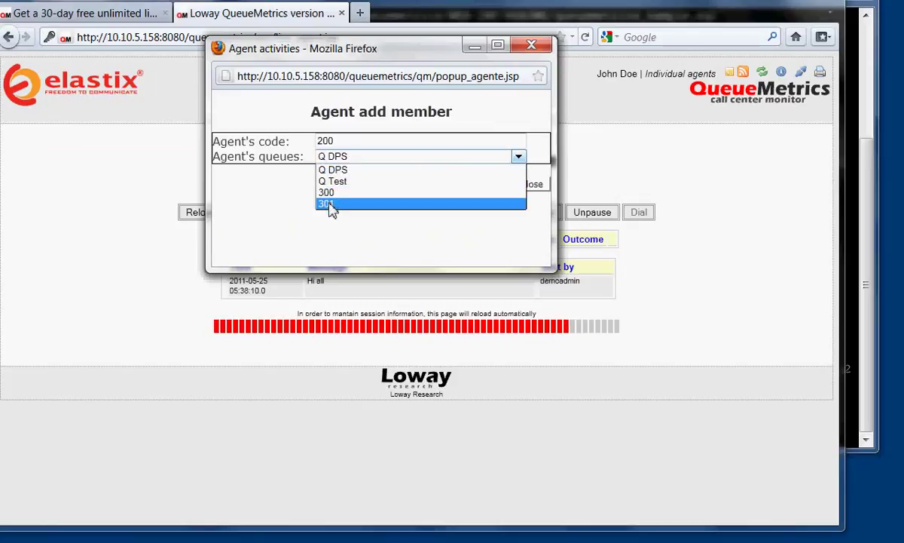
click(239, 187)
click(531, 185)
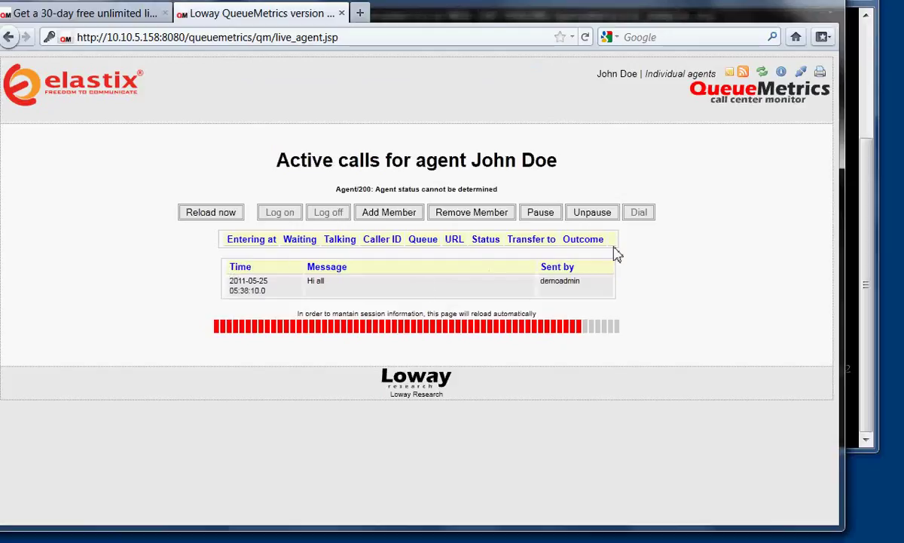
click(803, 76)
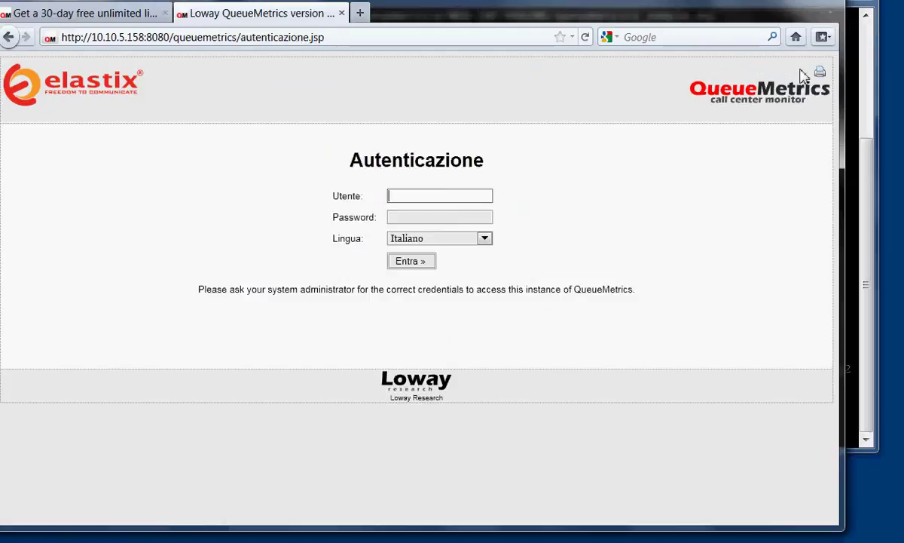